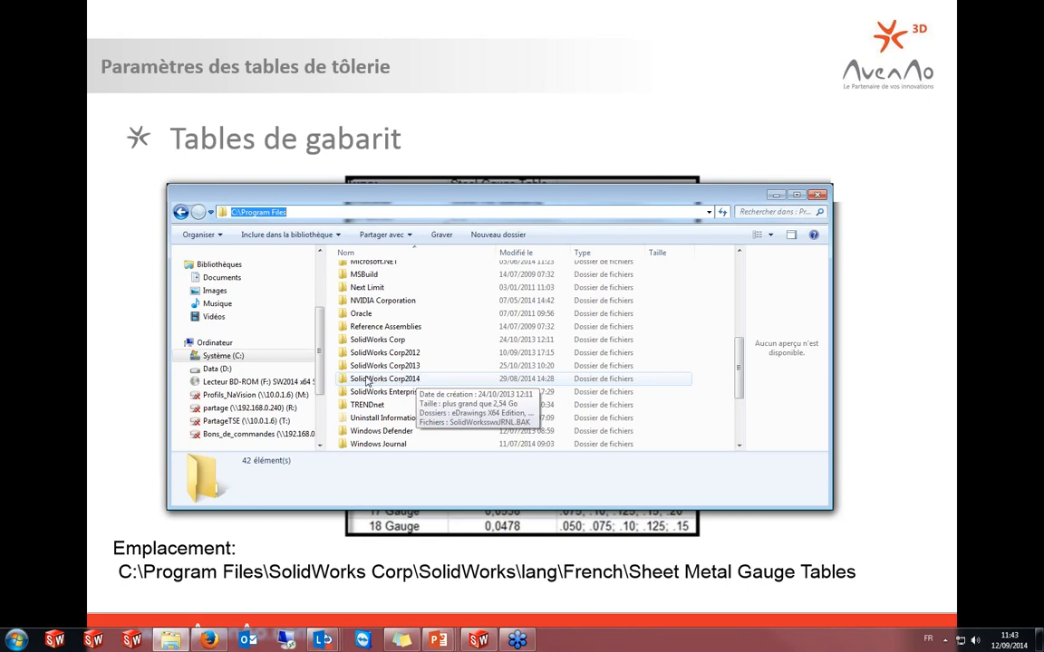
# Browse from Program Files to SolidWorks Corp2014\SolidWorks\lang\French\Sheet Metal Gauge Tables (Table Gabarit)
pyautogui.doubleClick(365, 382)
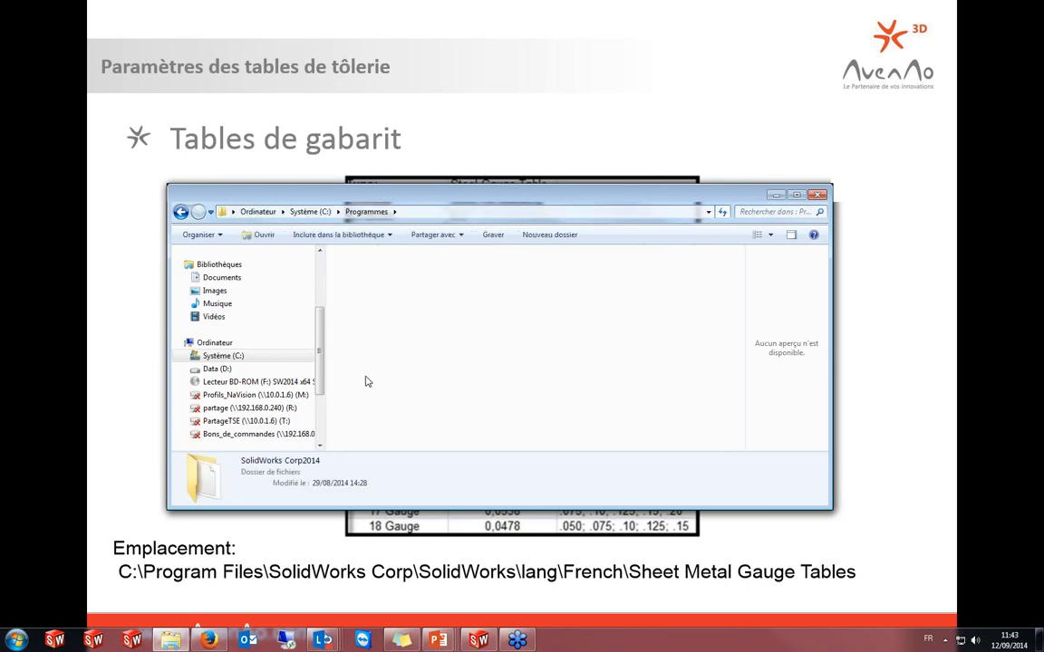
pyautogui.click(365, 299)
pyautogui.doubleClick(366, 299)
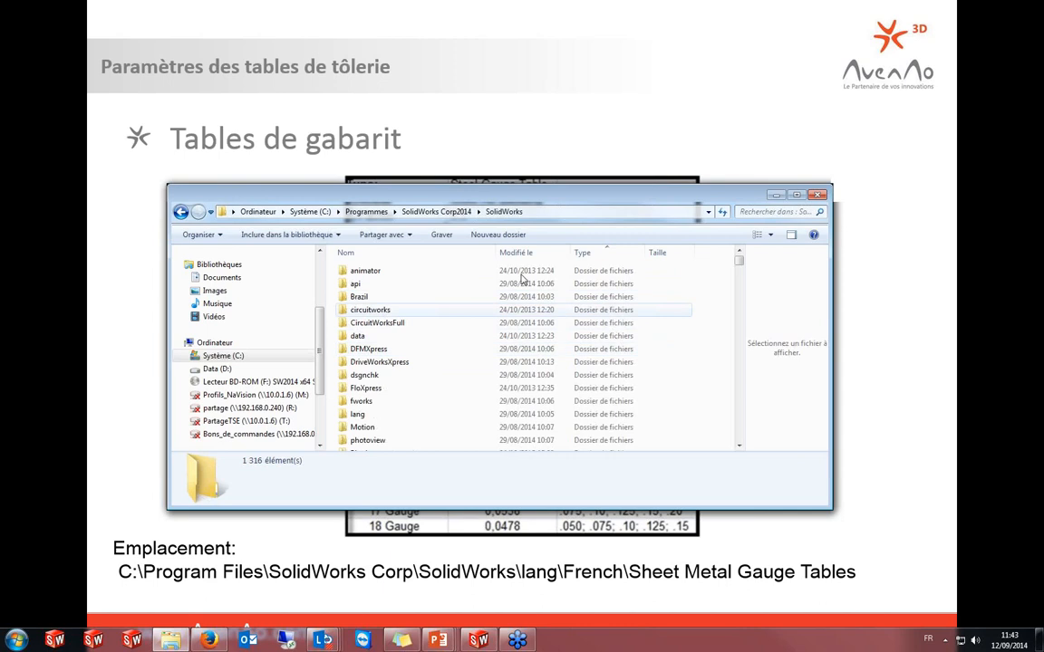
pyautogui.doubleClick(358, 415)
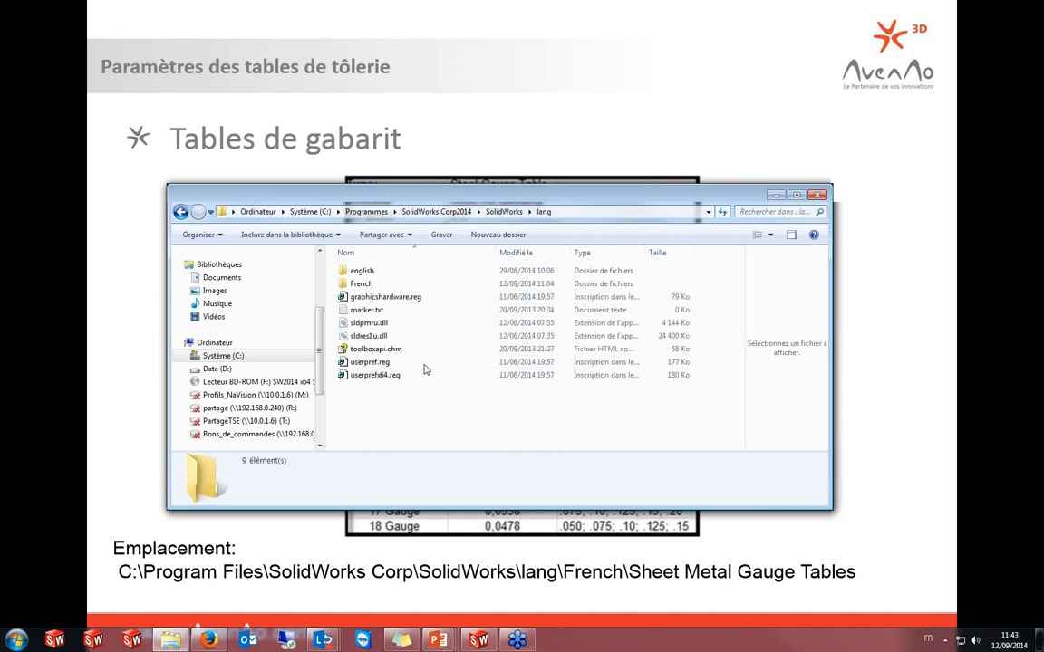
pyautogui.doubleClick(358, 286)
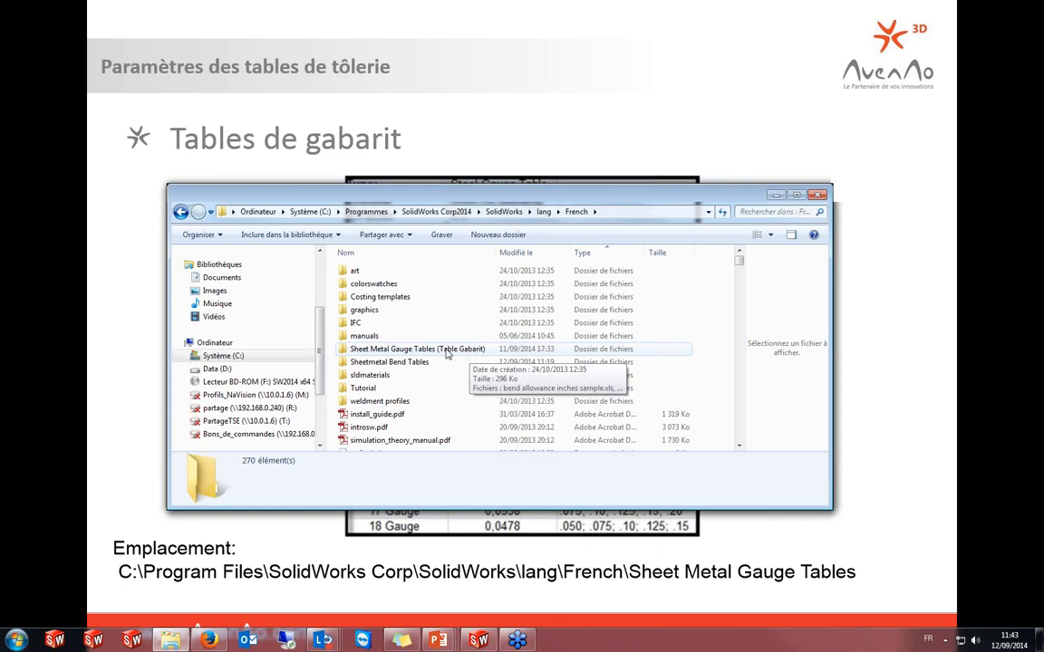
pyautogui.doubleClick(390, 349)
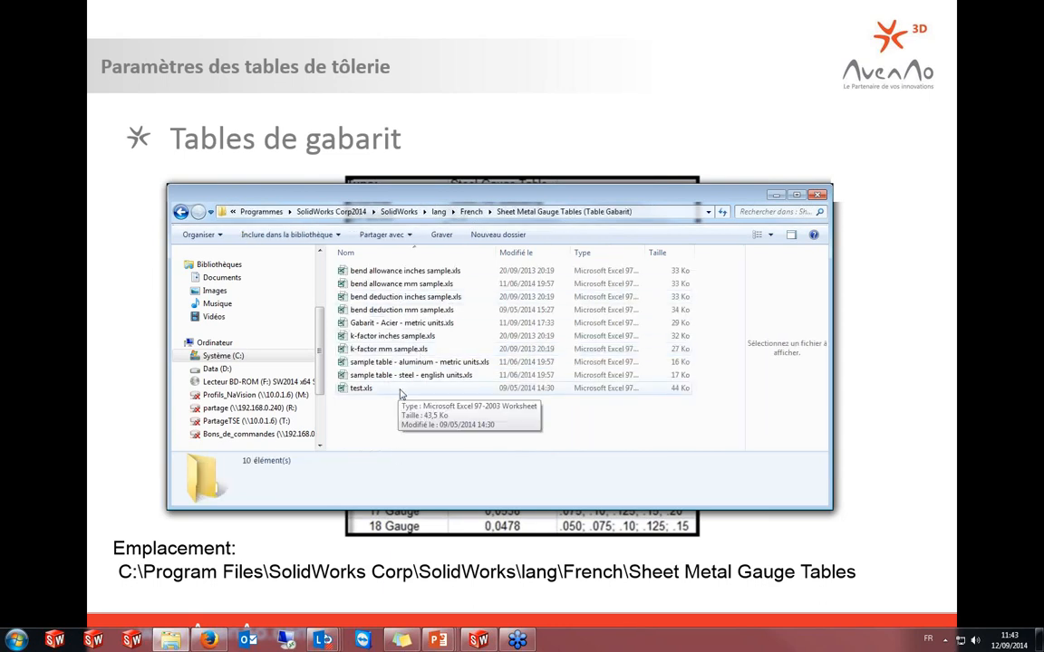
# Open the workbook Gabarit - Acier - metric units.xls in Excel, minimize the folder window and maximize the workbook
pyautogui.click(425, 324)
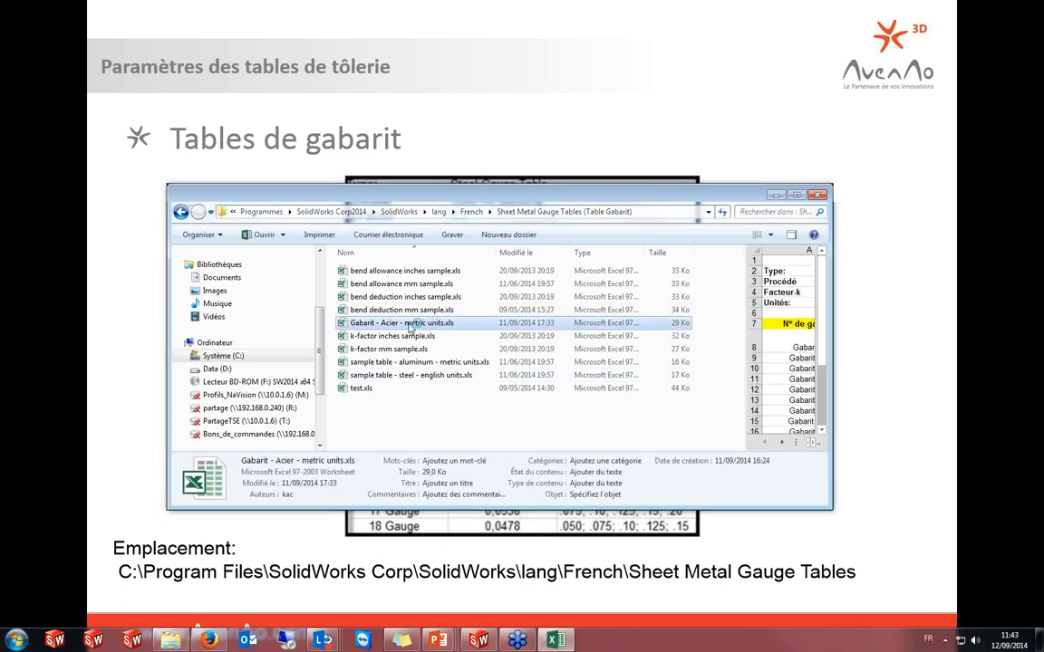
pyautogui.click(775, 194)
pyautogui.moveTo(1, 6); pyautogui.dragTo(447, 75)
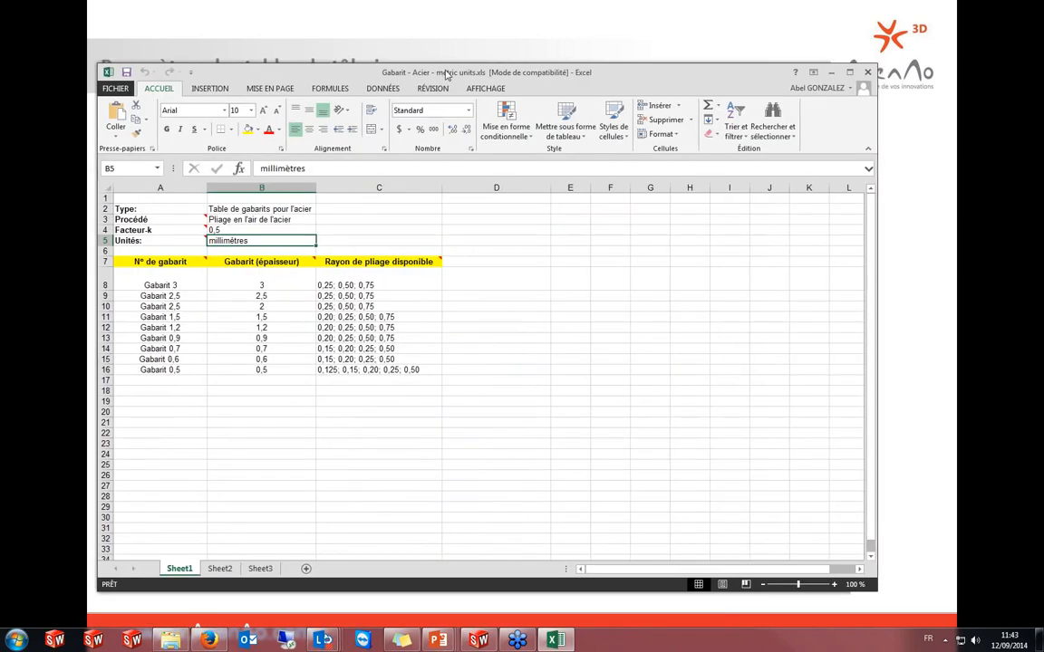
pyautogui.doubleClick(445, 75)
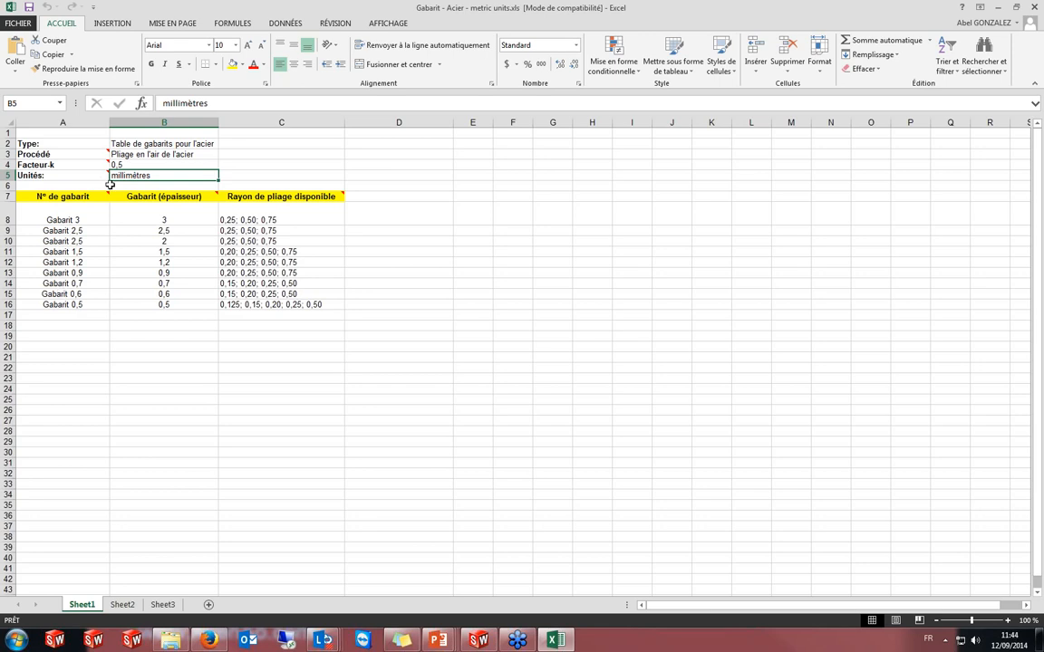
# Read the notes attached to the Unités and Procédé labels and select the table type description in B2
pyautogui.moveTo(107, 172)
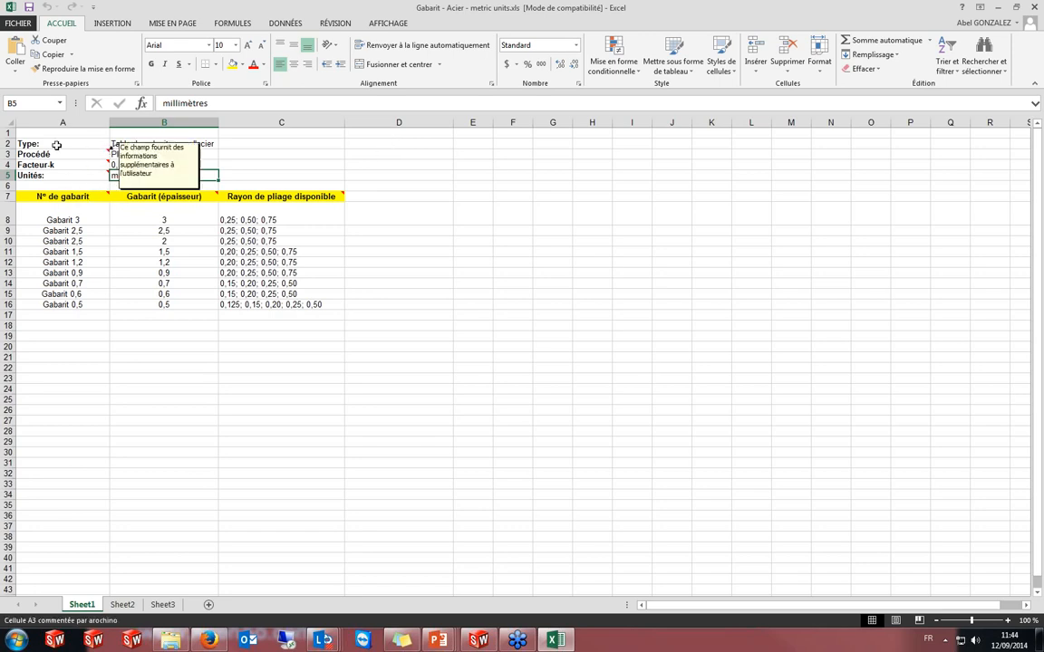
pyautogui.click(162, 143)
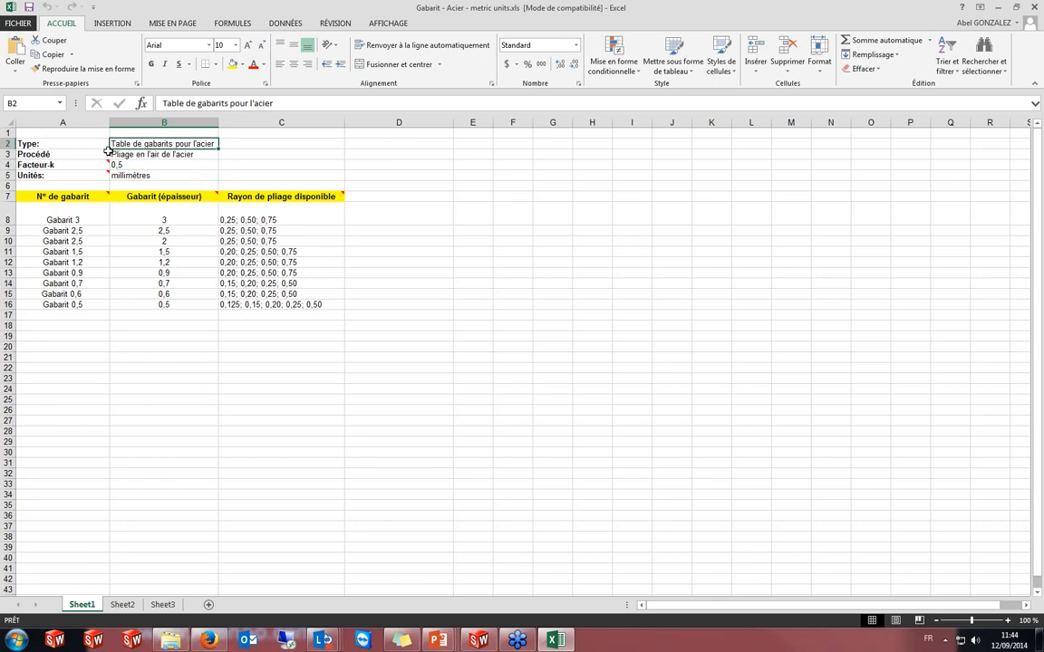
pyautogui.moveTo(108, 152)
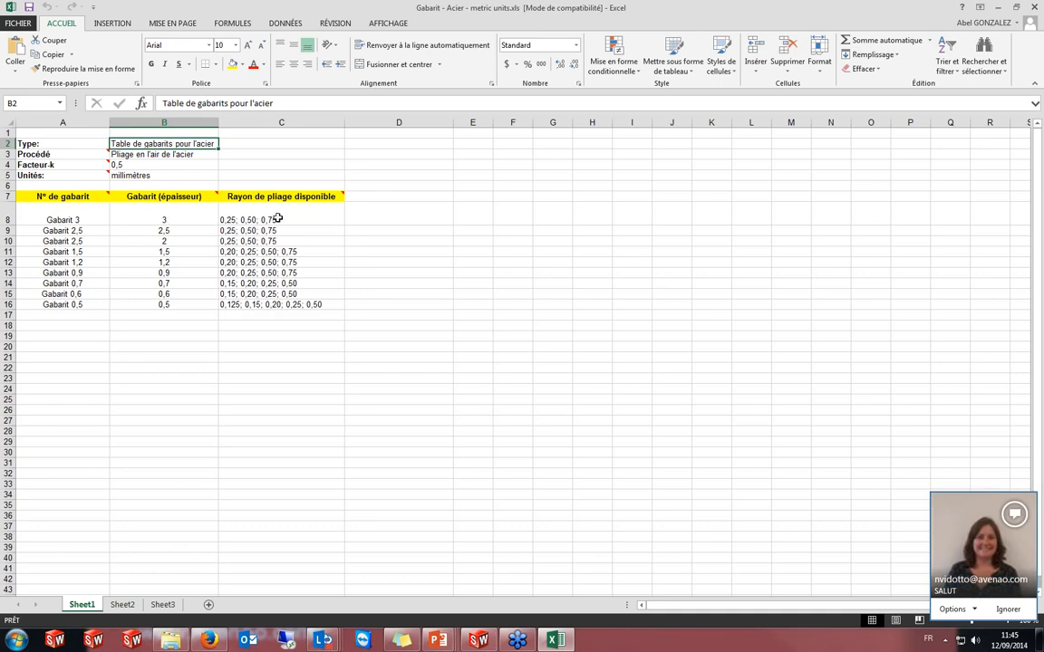
# Sign out of Lync and confirm the disconnection to stop the incoming chat notifications
pyautogui.rightClick(327, 644)
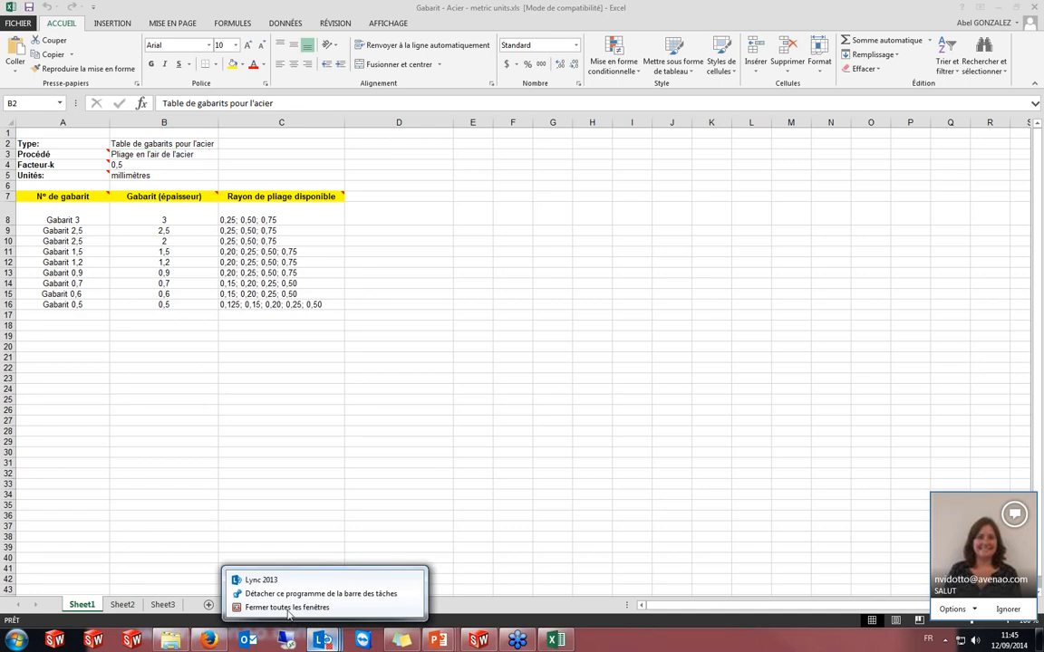
pyautogui.click(290, 614)
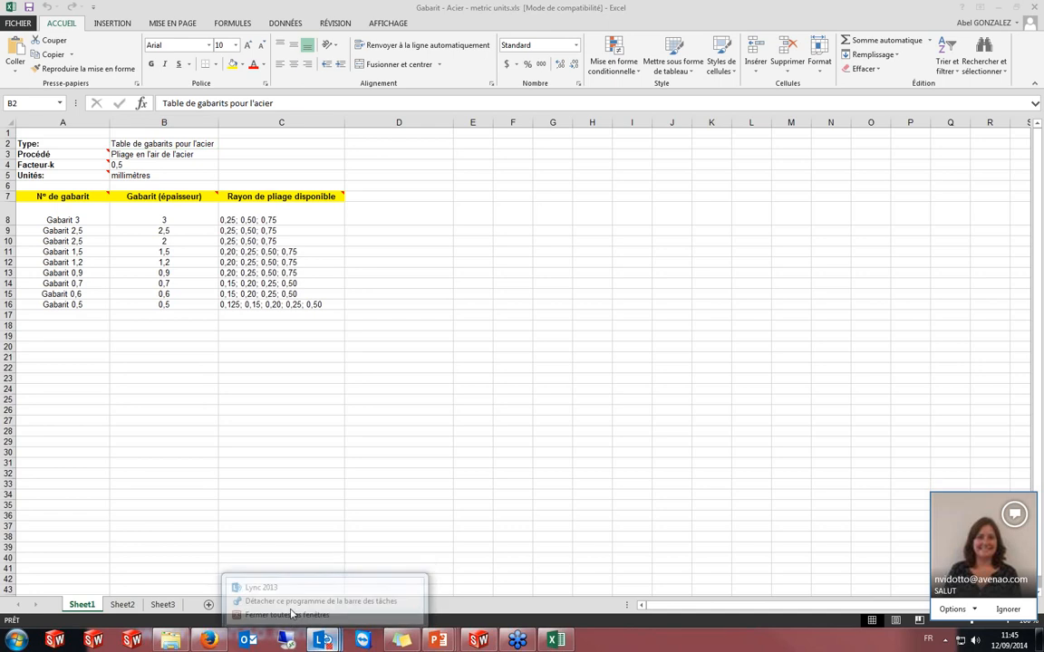
pyautogui.click(945, 642)
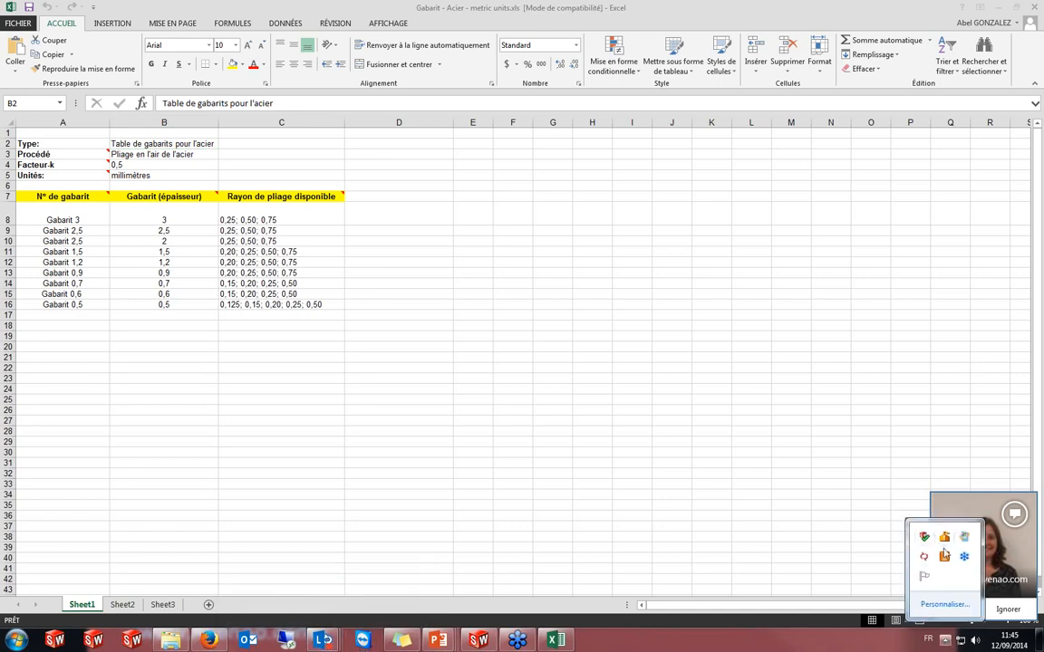
pyautogui.rightClick(924, 559)
pyautogui.click(867, 549)
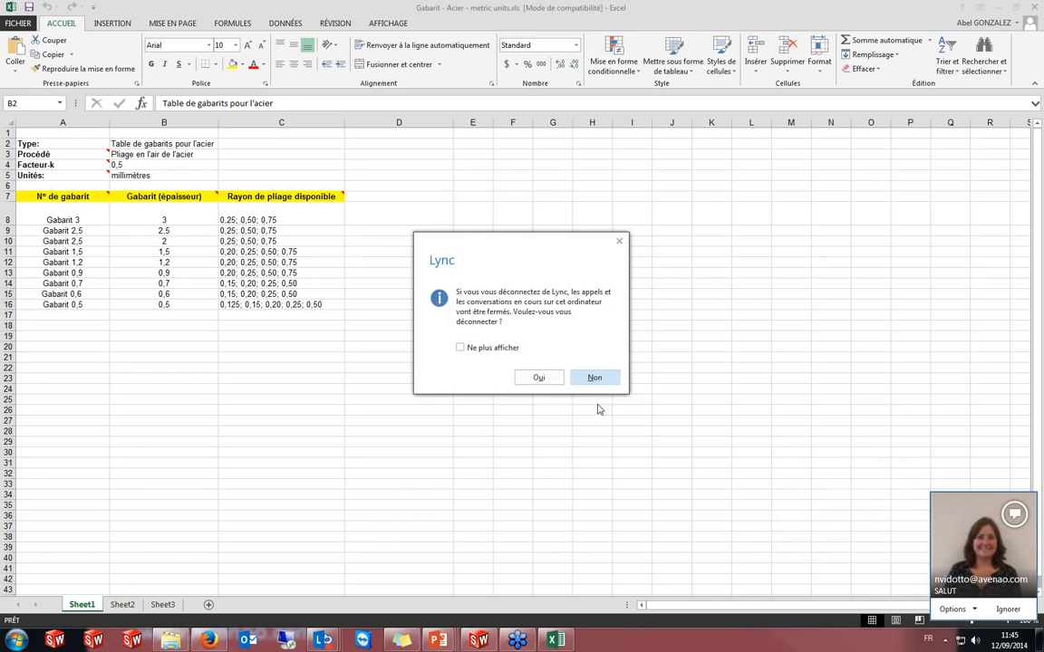
pyautogui.click(538, 377)
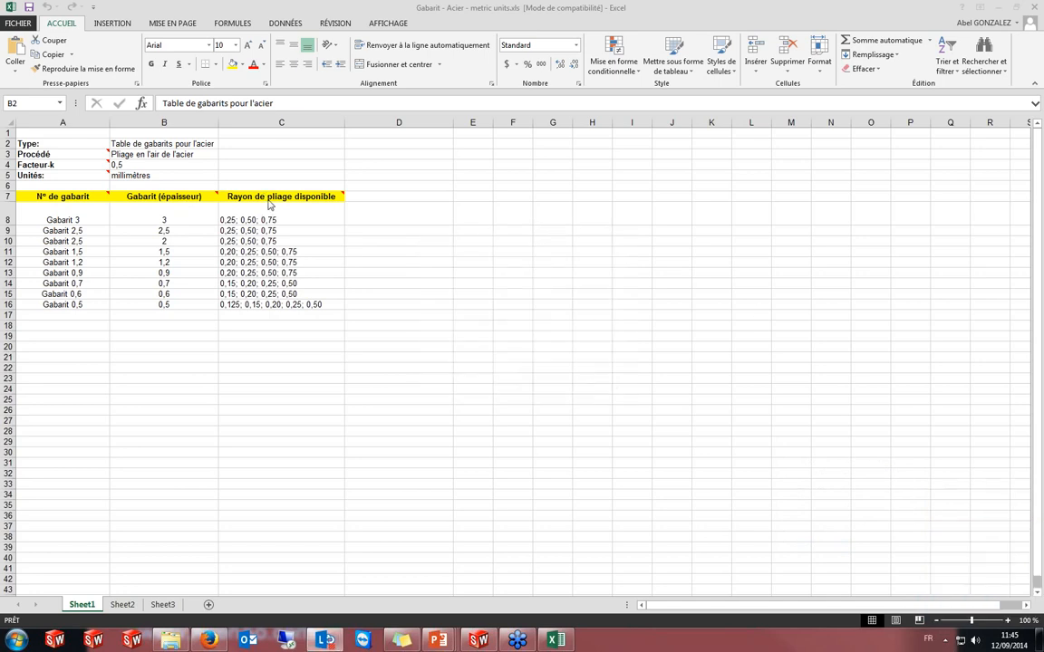
# Examine the notes on the Unités, N° de gabarit, Gabarit (épaisseur) and Rayon de pliage disponible cells in the gauge table
pyautogui.moveTo(110, 170)
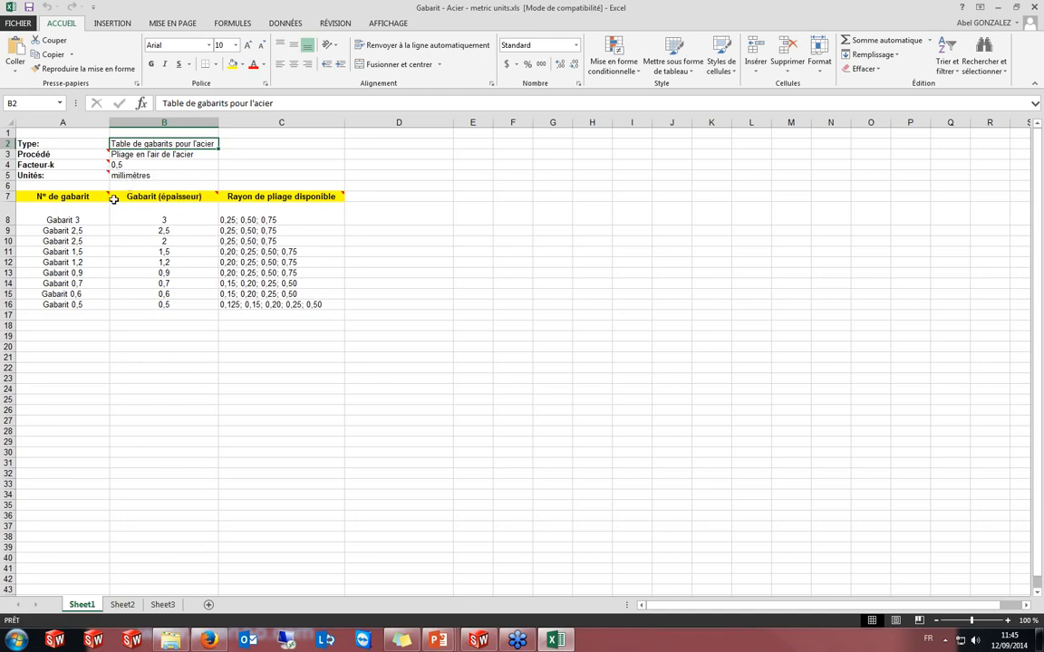
pyautogui.moveTo(107, 195)
pyautogui.moveTo(343, 195)
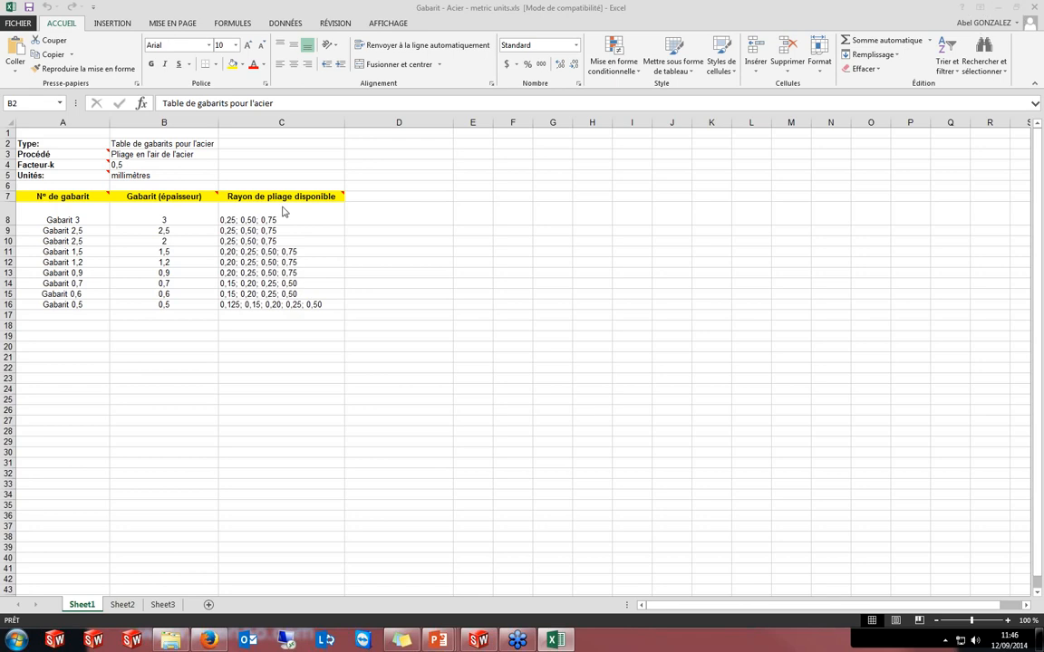
pyautogui.moveTo(559, 6); pyautogui.dragTo(615, 56)
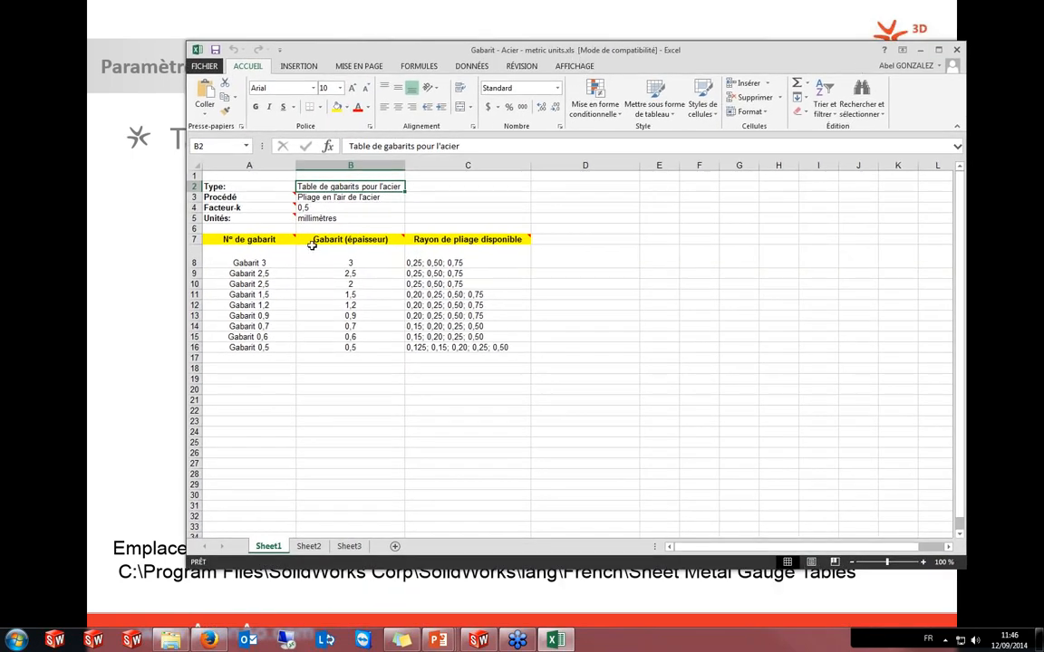
pyautogui.moveTo(297, 214)
pyautogui.moveTo(402, 234)
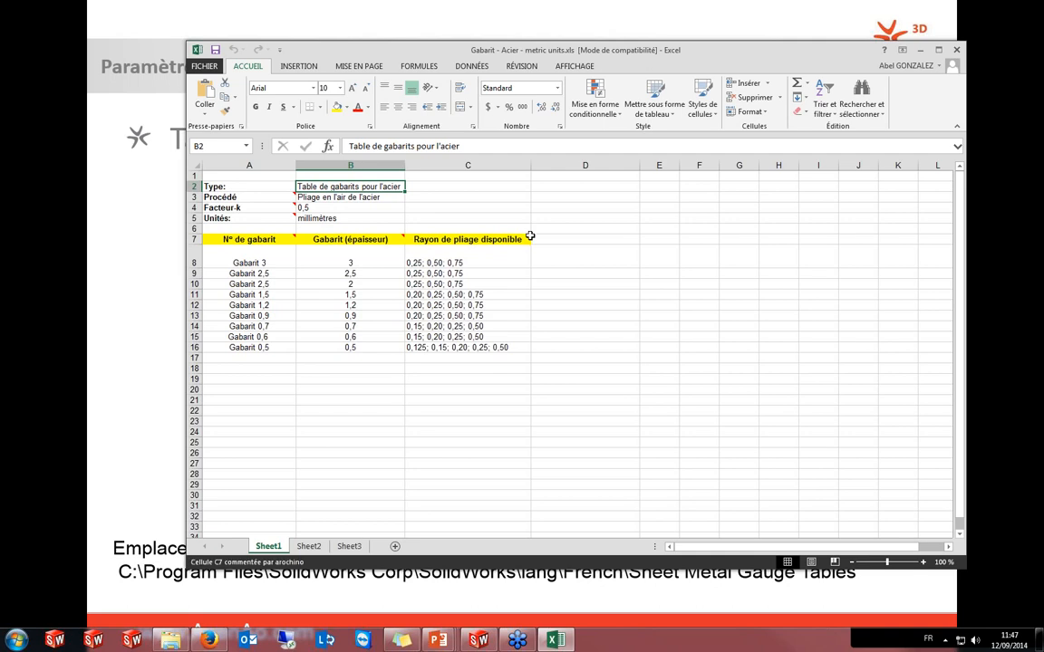
pyautogui.moveTo(530, 235)
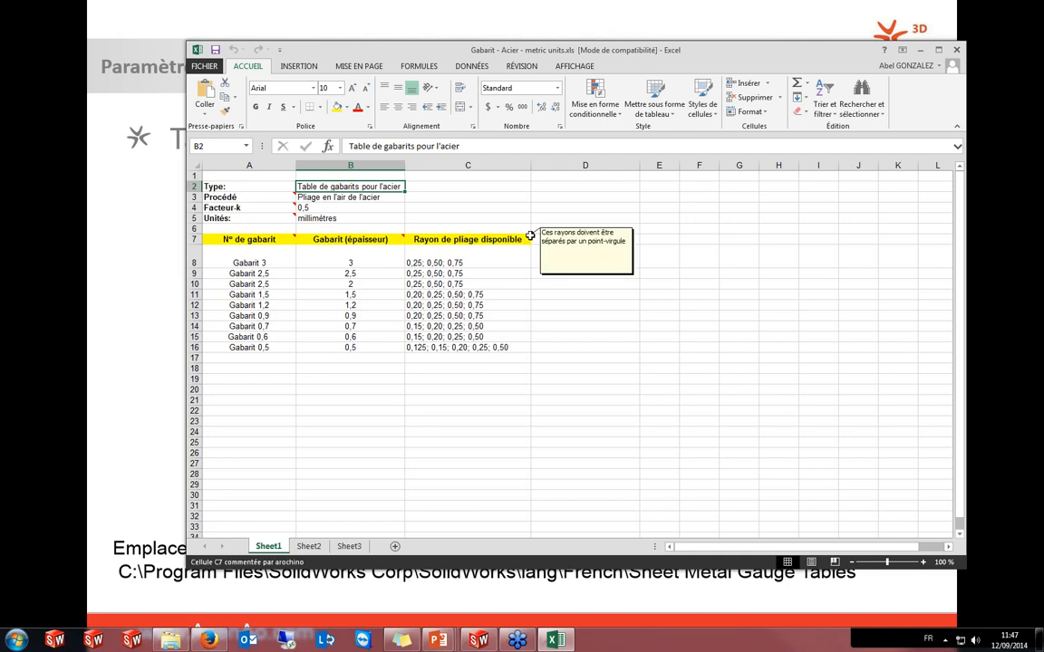
# Close the gauge table workbook and advance the presentation to the Bend Allowance (BA) – Zones de pliage slide
pyautogui.click(1034, 540)
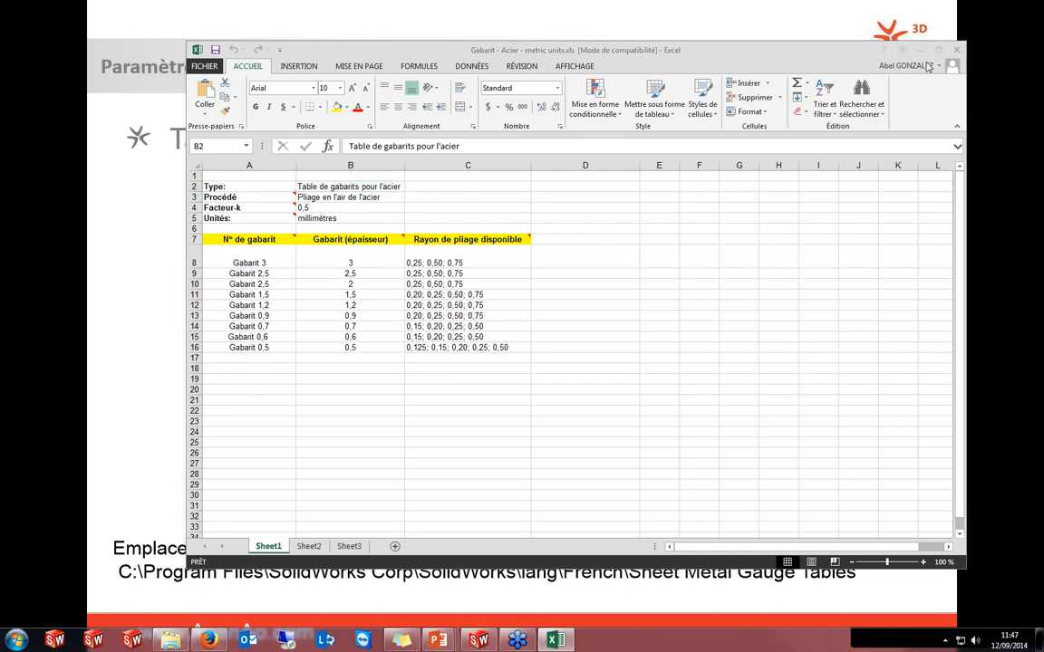
pyautogui.click(957, 50)
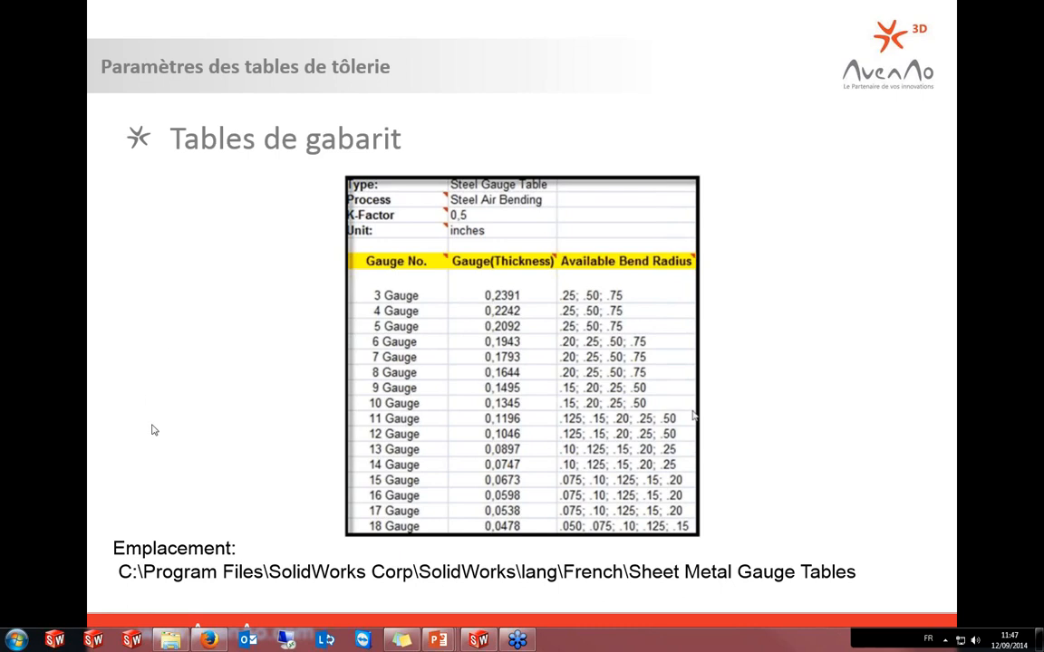
pyautogui.click(232, 311)
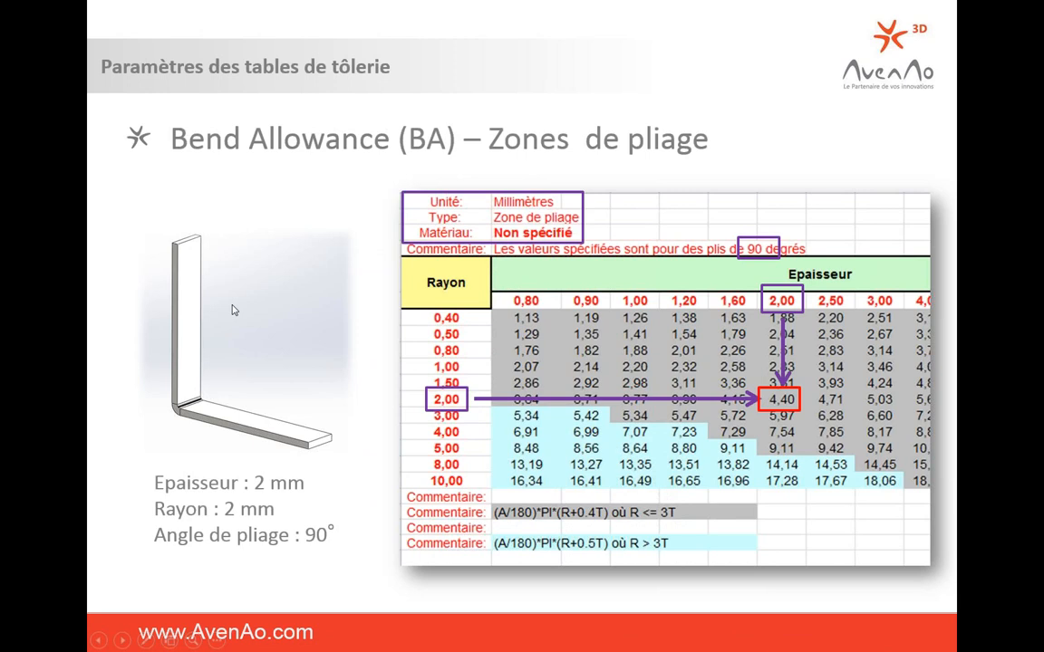
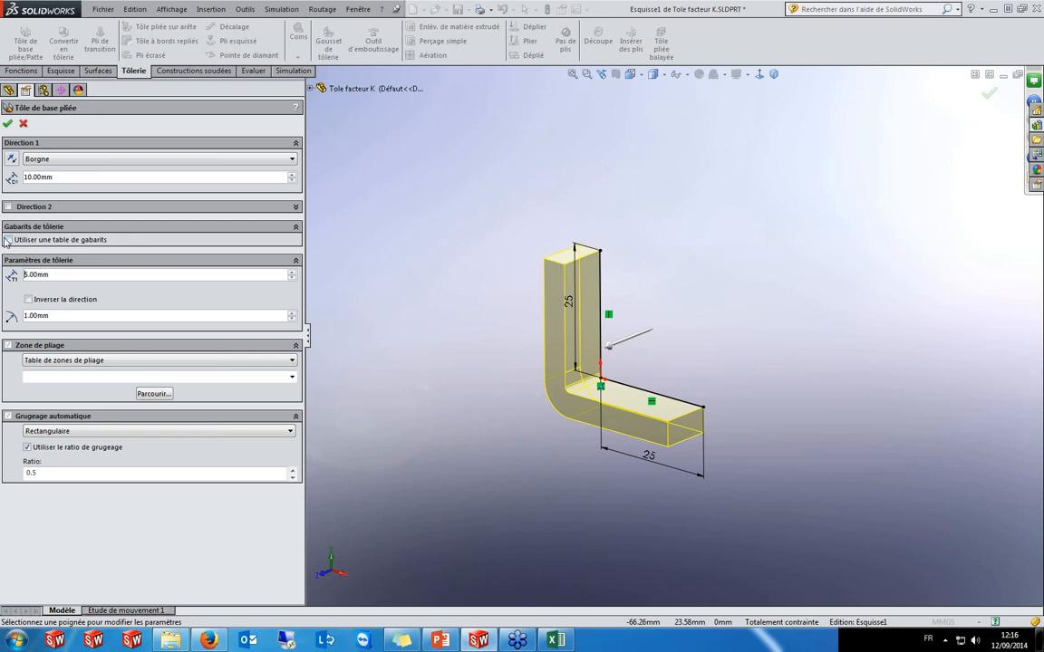
# Enable the gauge table for the base flange, choosing GABARIT - ACIER - METRIC UNITS and the Gabarit 1,5 thickness
pyautogui.click(9, 239)
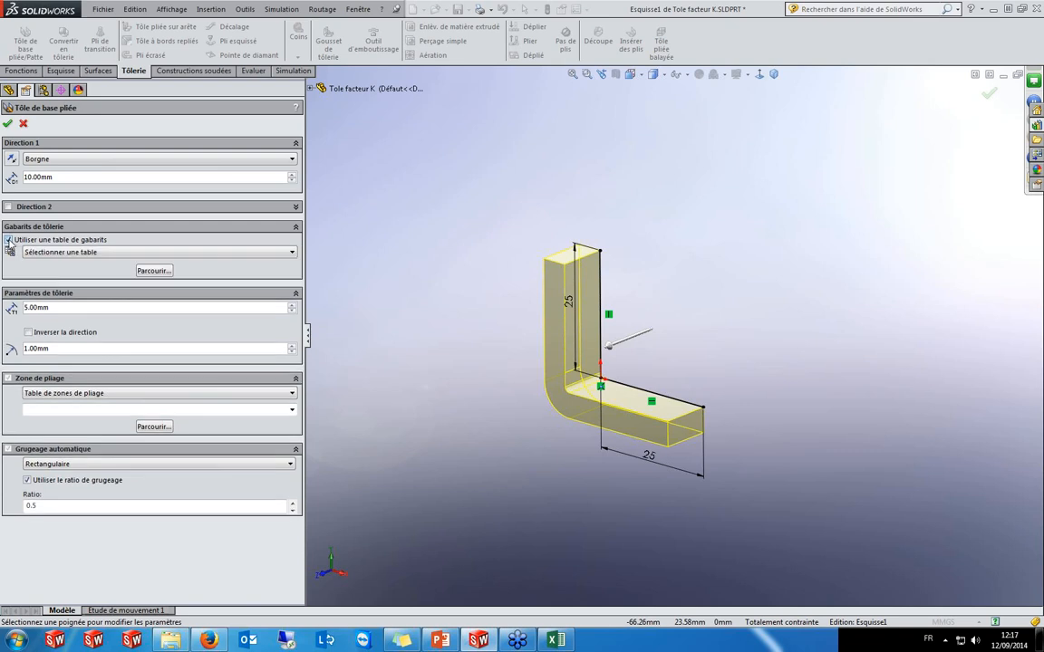
pyautogui.click(286, 253)
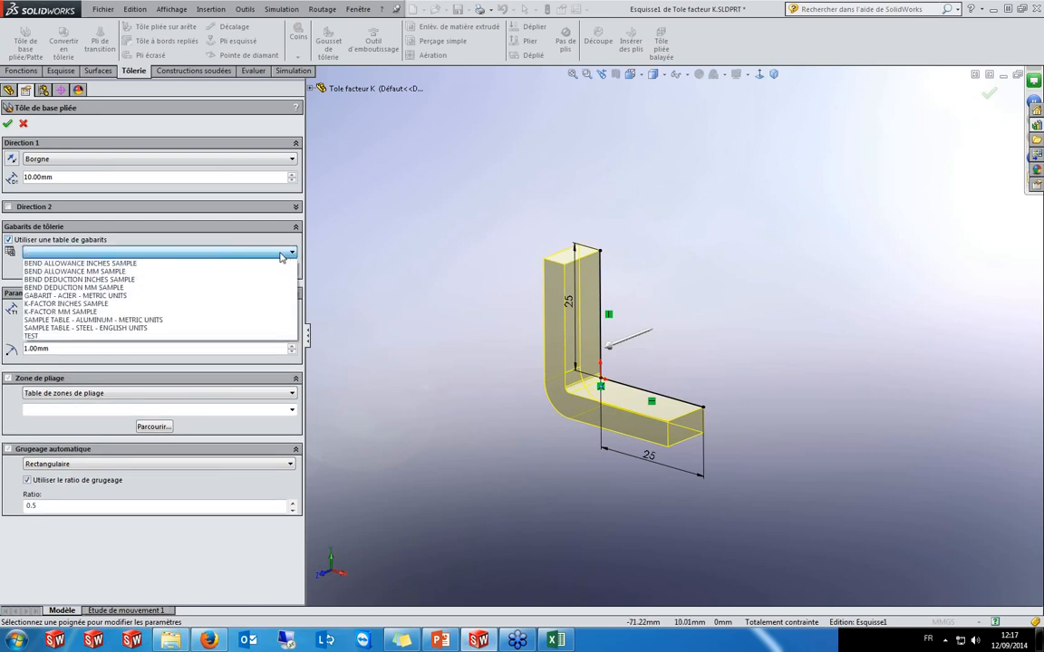
pyautogui.click(107, 297)
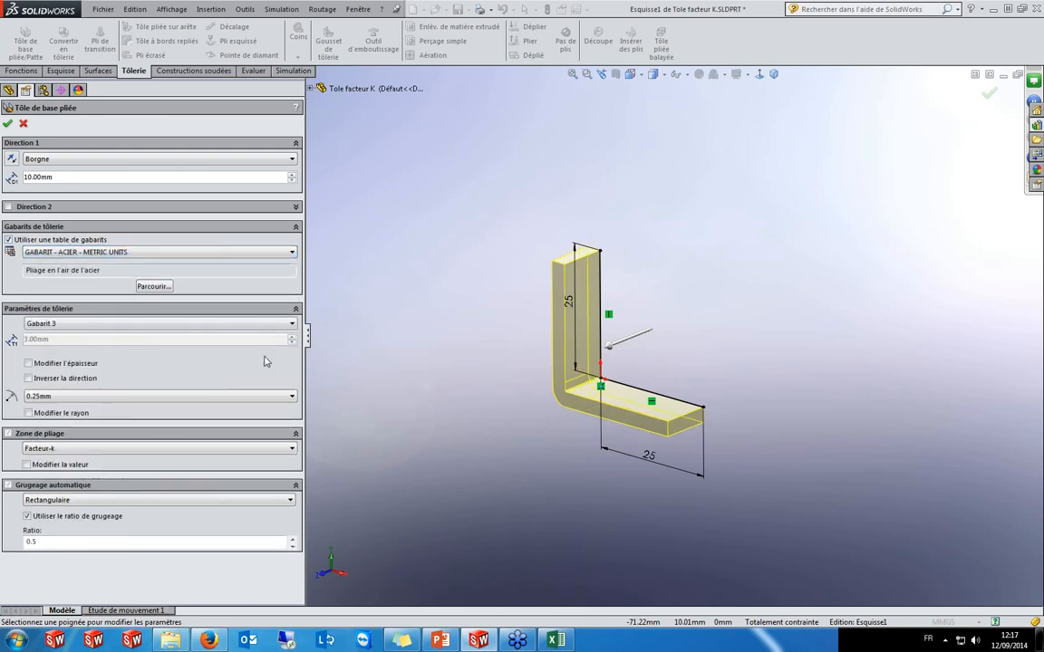
pyautogui.click(136, 323)
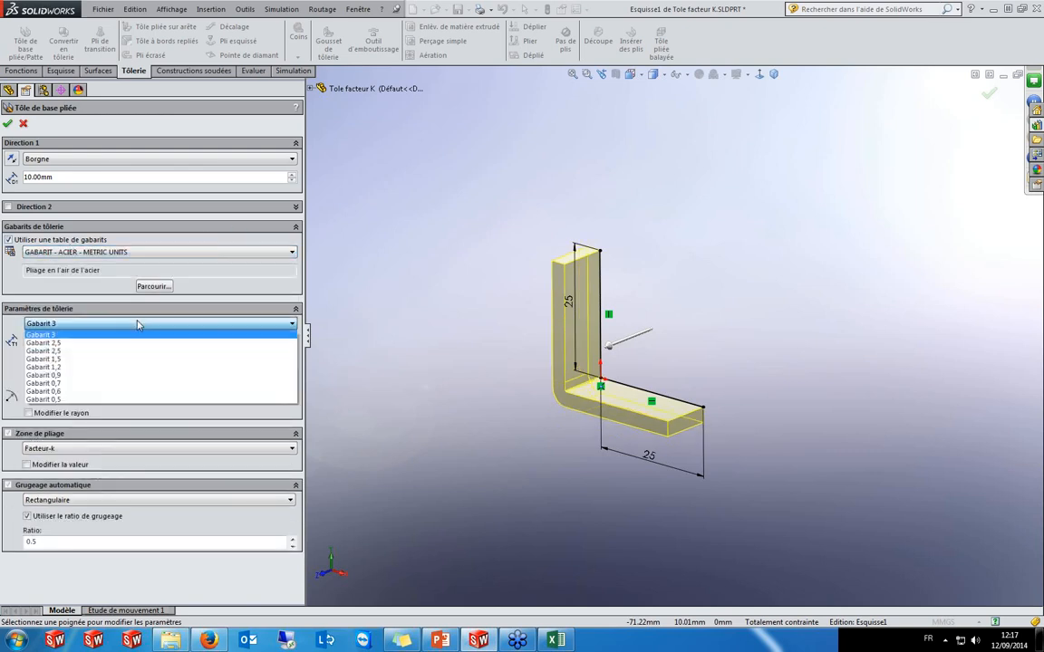
pyautogui.click(92, 360)
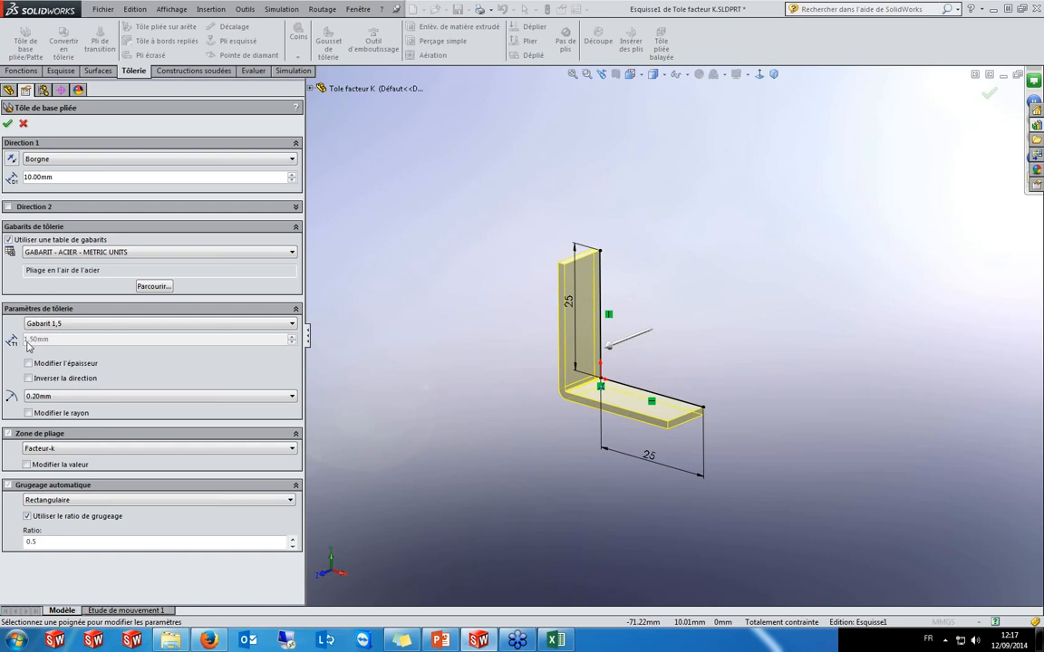
# Look through the bend radii offered for Gabarit 1,5 and choose 0.25 mm for the base flange
pyautogui.click(290, 397)
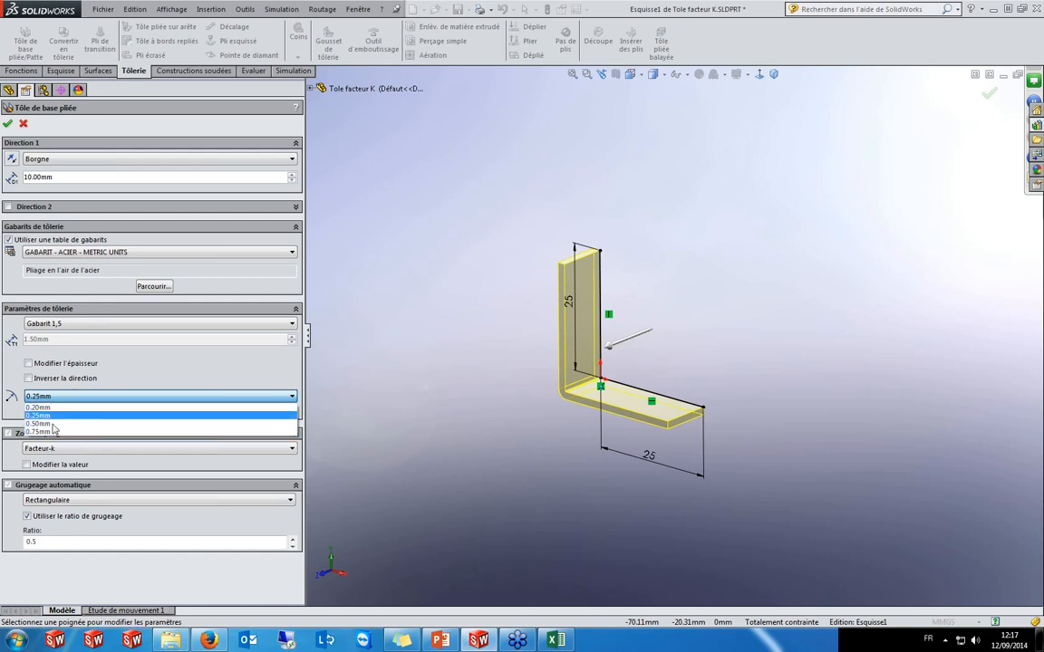
pyautogui.click(133, 372)
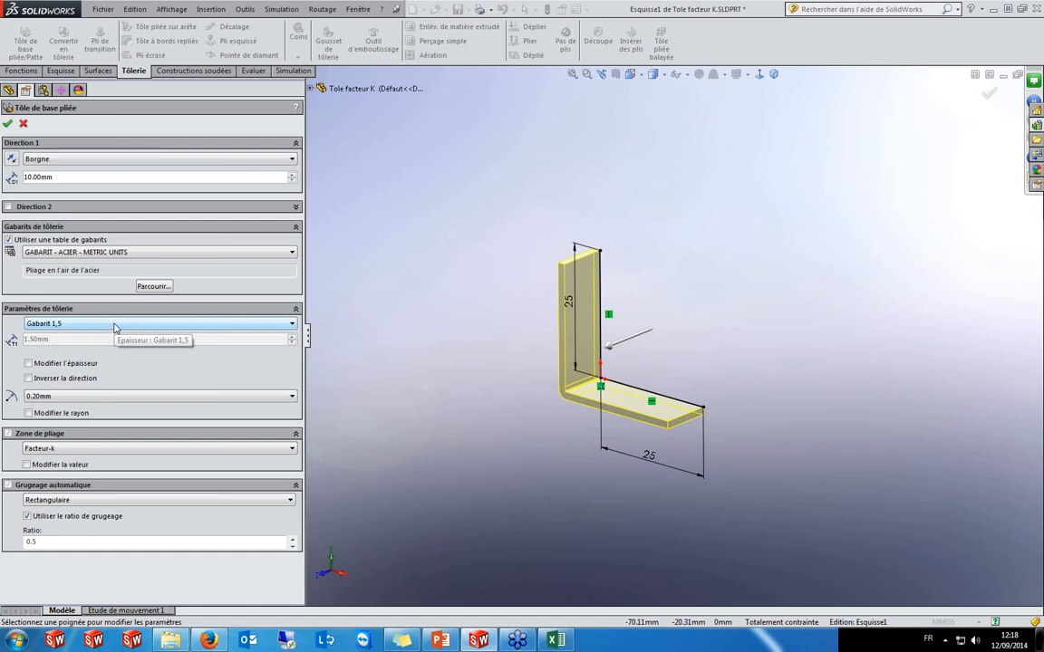
pyautogui.click(101, 396)
pyautogui.click(100, 401)
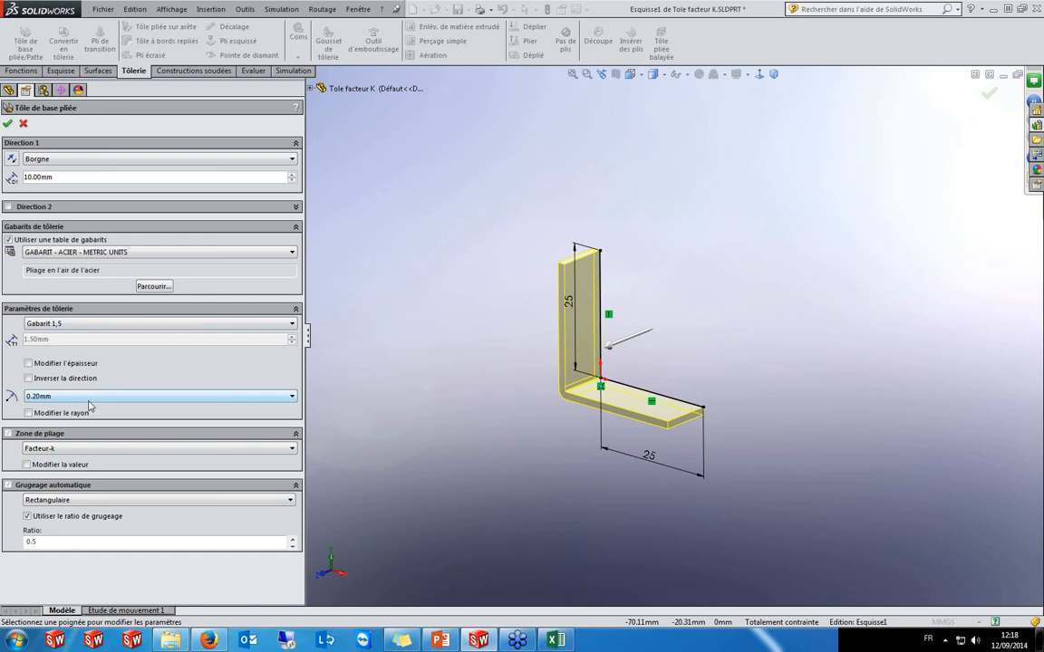
pyautogui.click(88, 400)
pyautogui.click(62, 344)
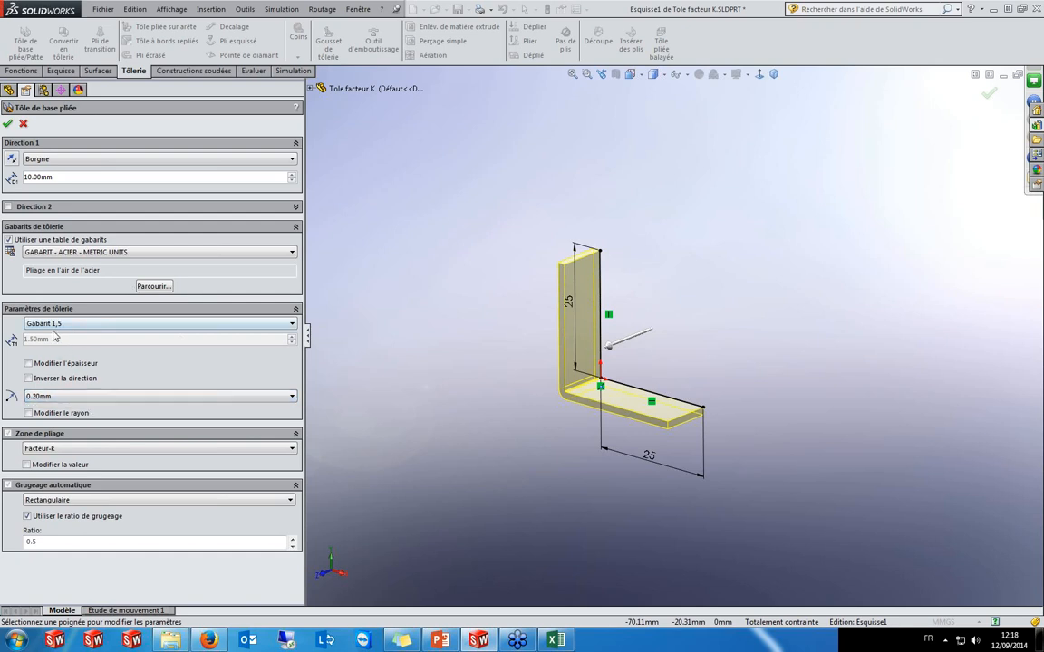
pyautogui.click(90, 396)
pyautogui.click(156, 399)
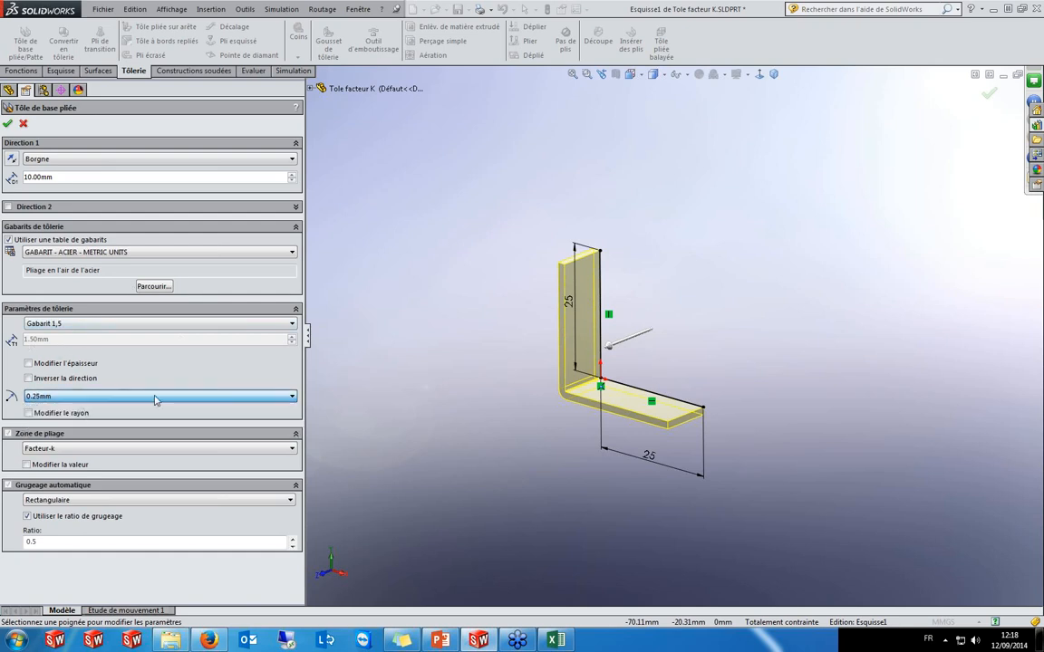
# Try the Facteur-k, Zone de pliage, Perte au pli and Calcul du pli bend allowance types on the base flange
pyautogui.click(292, 451)
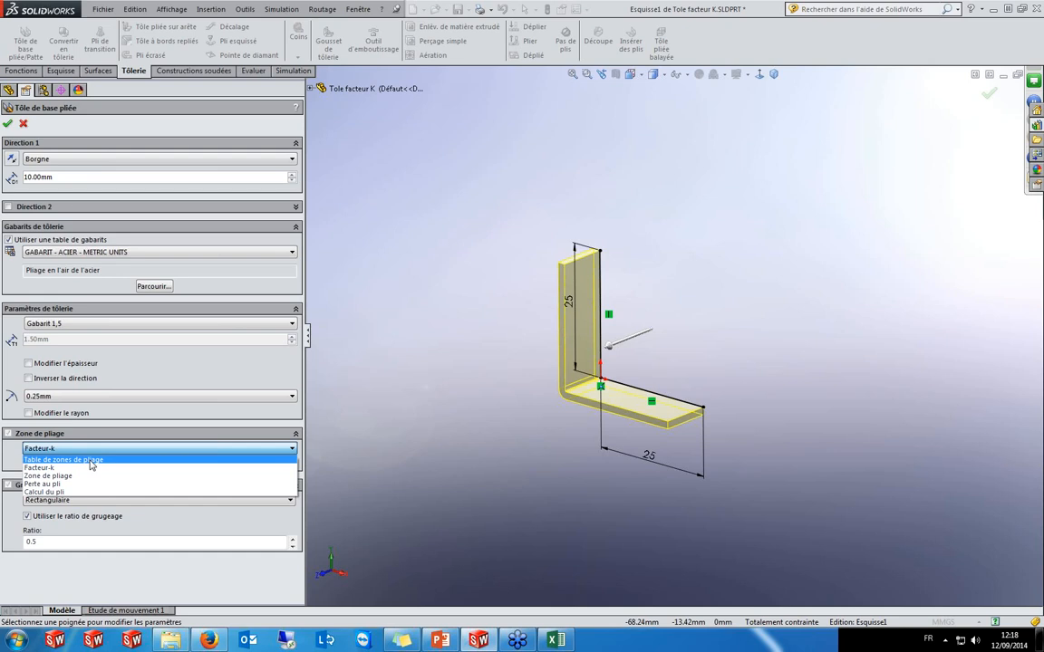
pyautogui.click(54, 468)
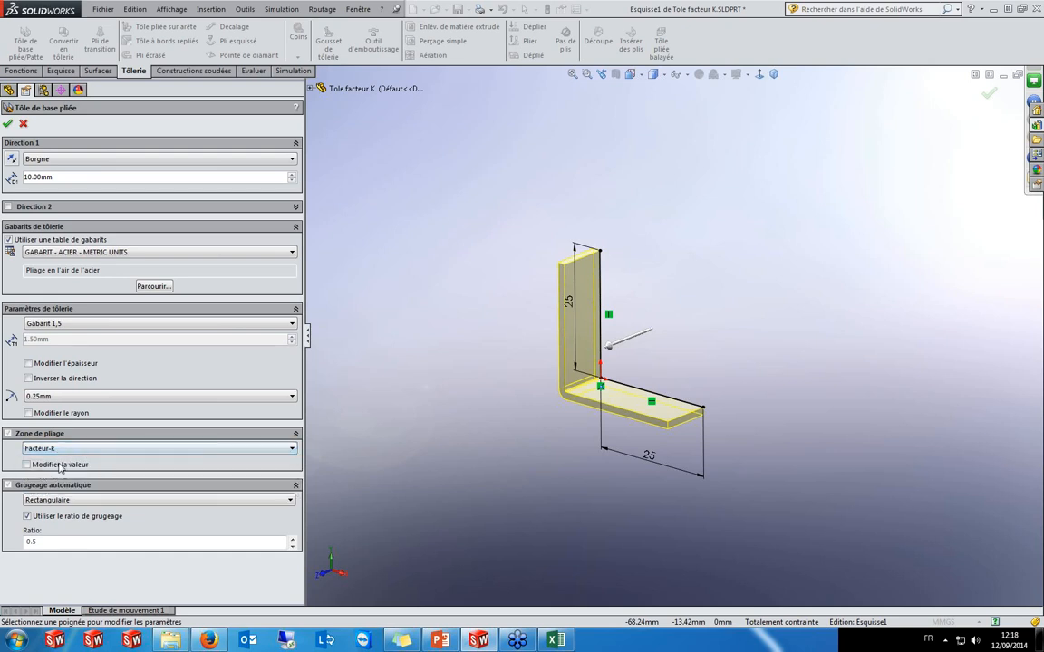
pyautogui.click(59, 449)
pyautogui.click(69, 478)
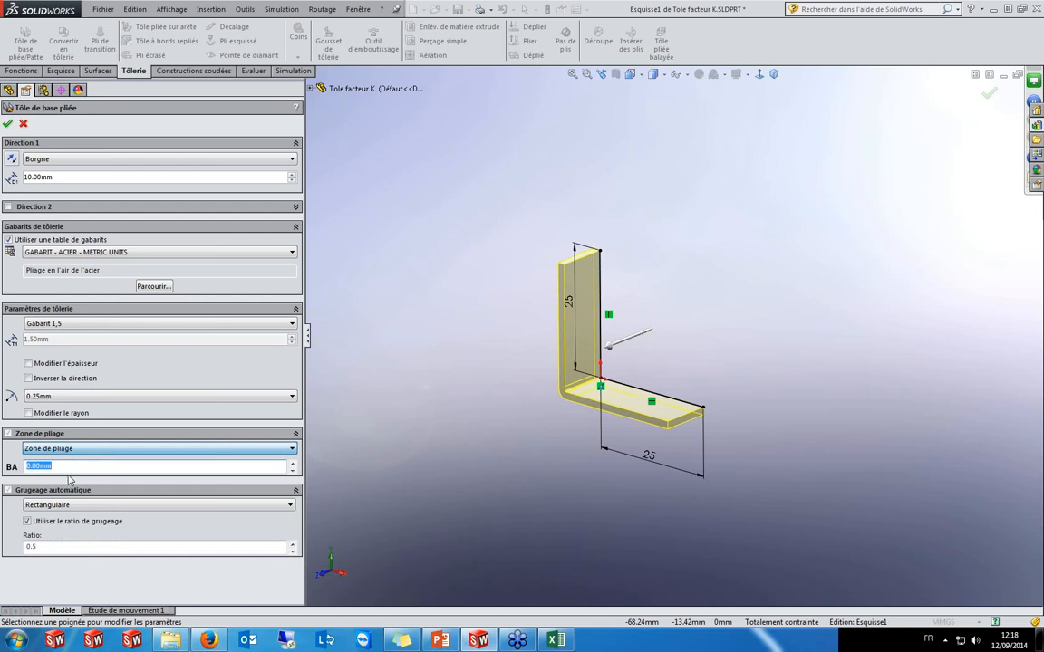
pyautogui.click(72, 448)
pyautogui.click(81, 489)
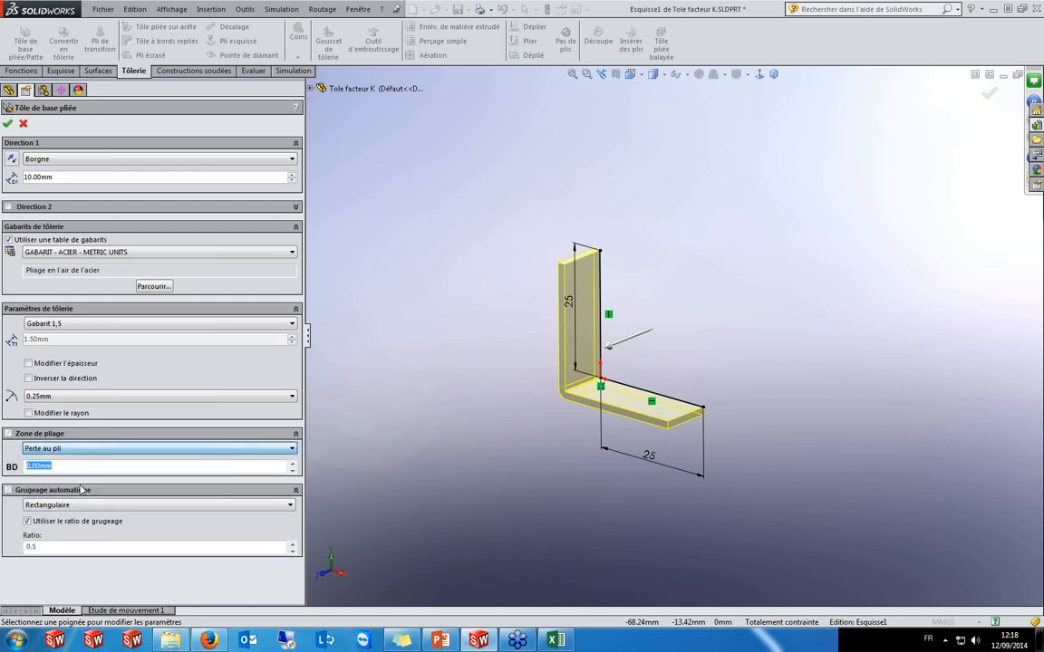
pyautogui.click(73, 449)
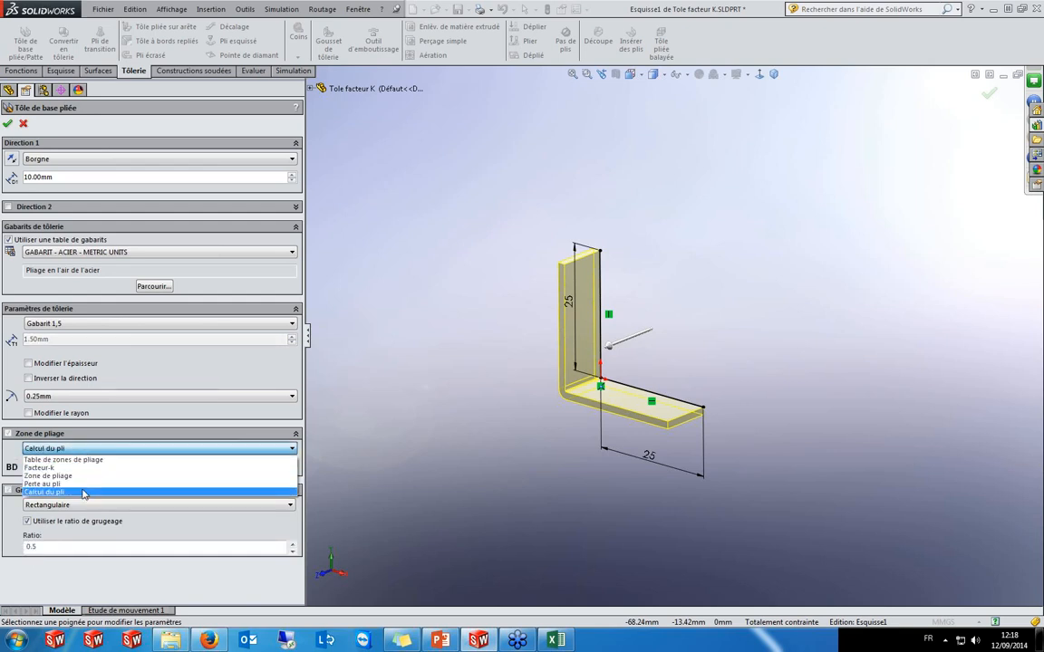
pyautogui.click(82, 494)
pyautogui.click(59, 448)
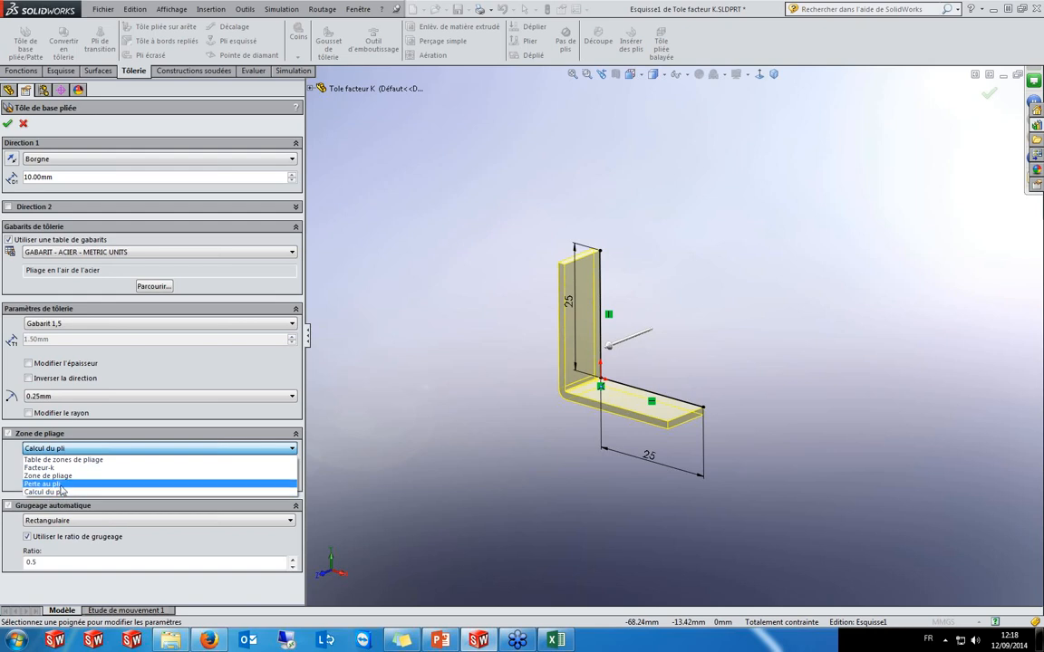
pyautogui.click(67, 469)
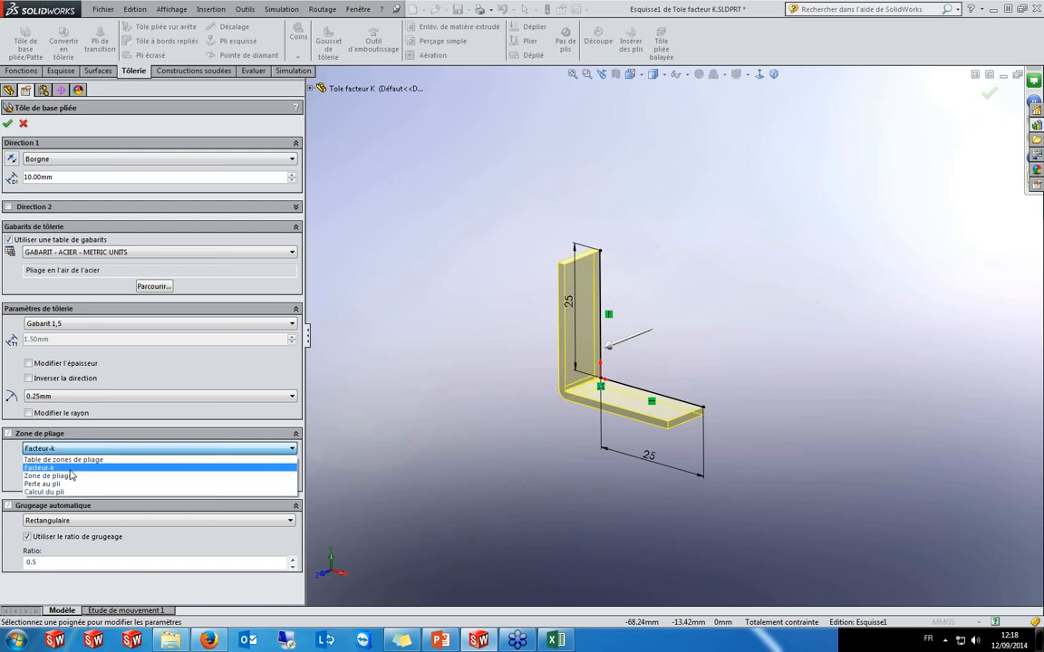
pyautogui.click(8, 467)
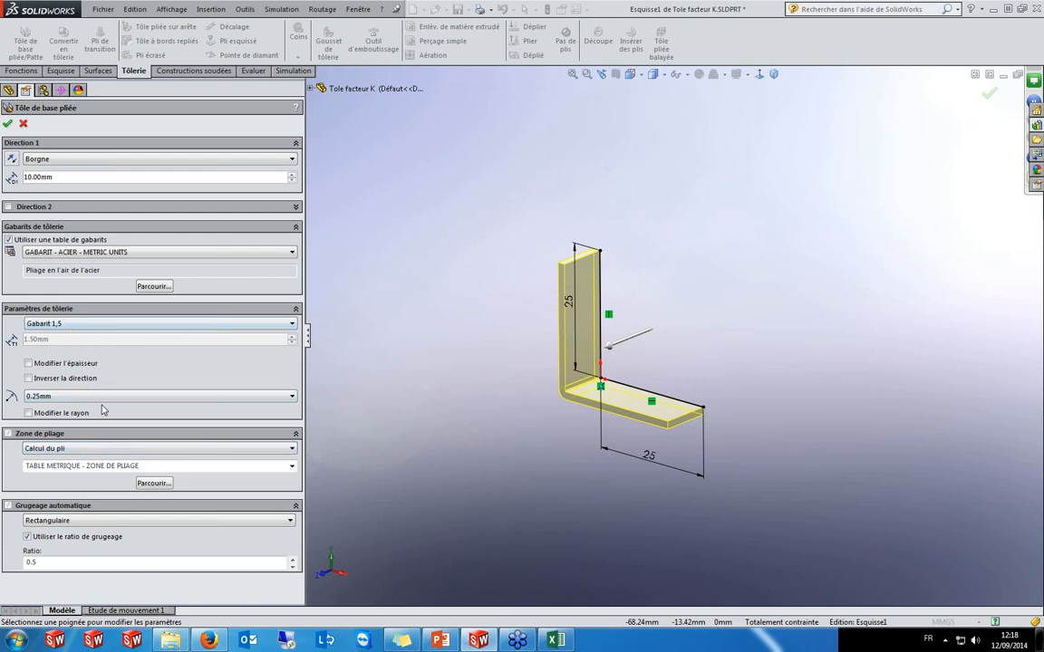
# Set the bend radius to 0.50 mm and change the bend allowance type to Table de zones de pliage, accepting the table's removal
pyautogui.click(41, 397)
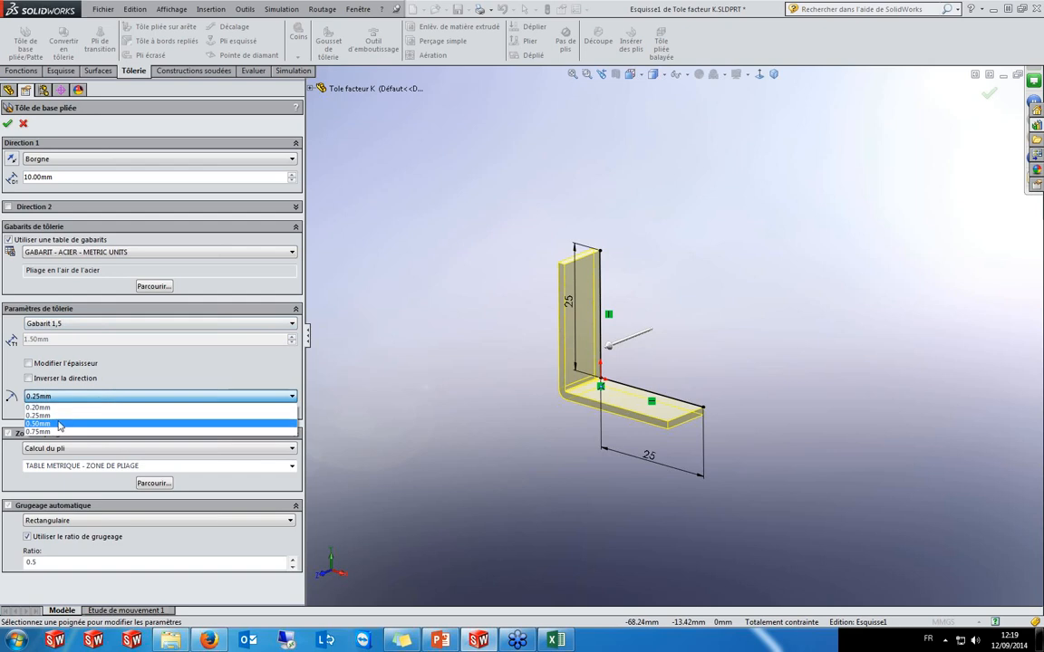
pyautogui.click(59, 424)
pyautogui.click(90, 323)
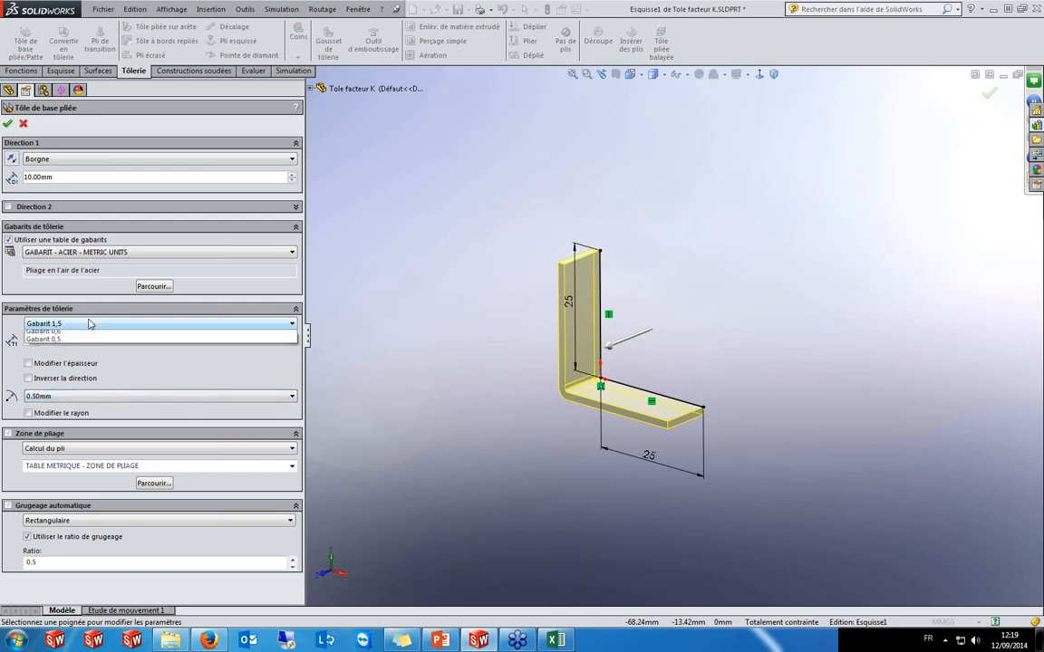
pyautogui.click(90, 324)
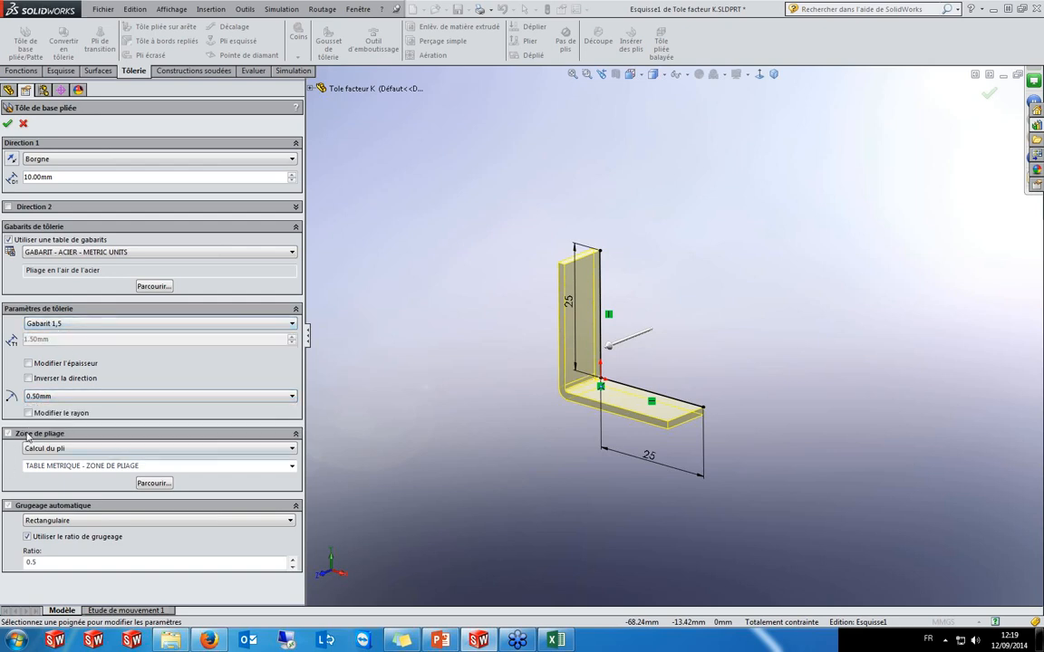
pyautogui.click(265, 448)
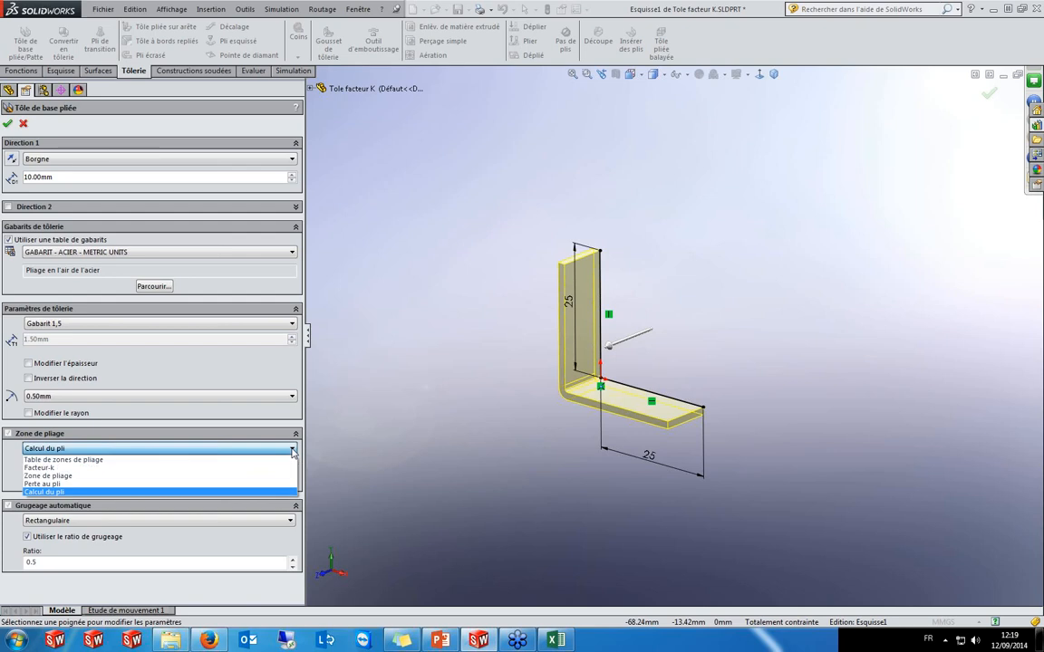
pyautogui.click(97, 462)
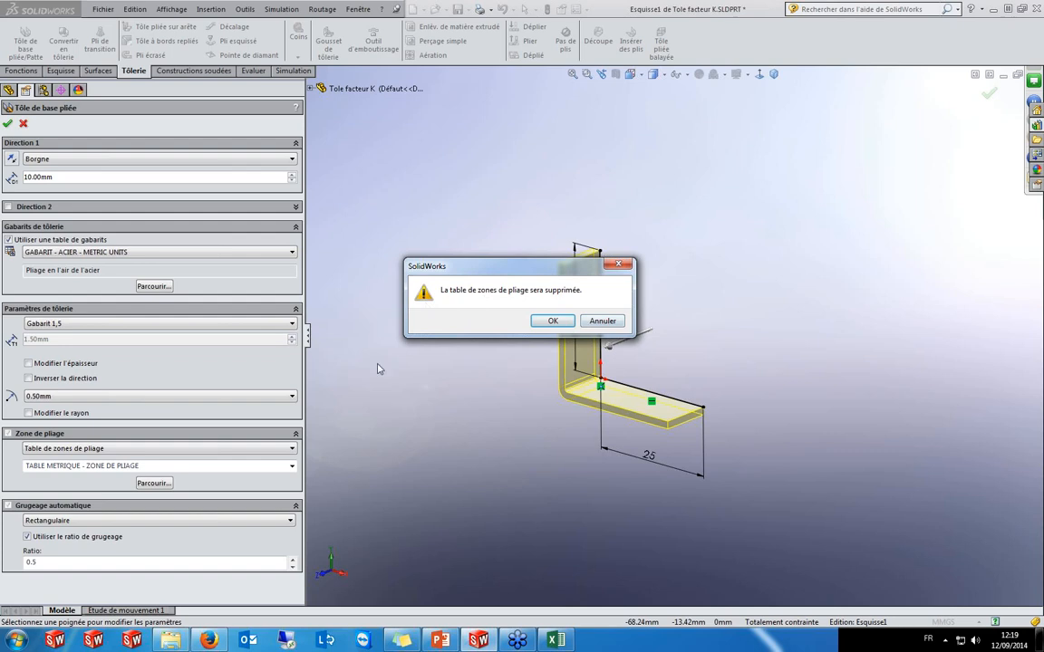
pyautogui.click(552, 320)
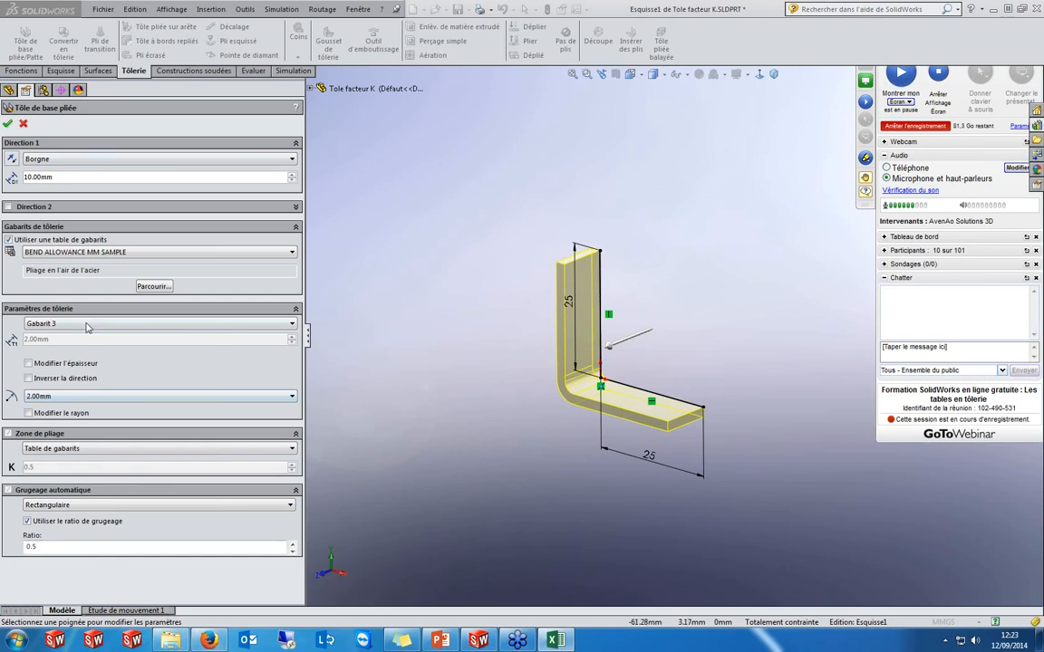
# Discard the current base flange definition and start a new one using the BEND ALLOWANCE MM SAMPLE gauge table
pyautogui.click(23, 123)
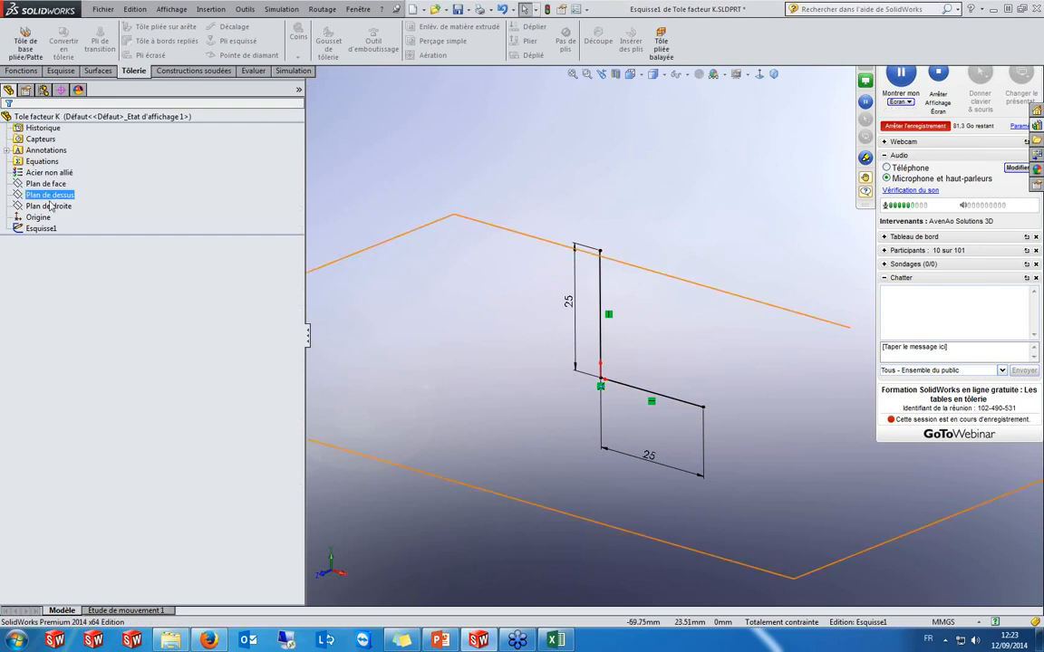
pyautogui.click(25, 41)
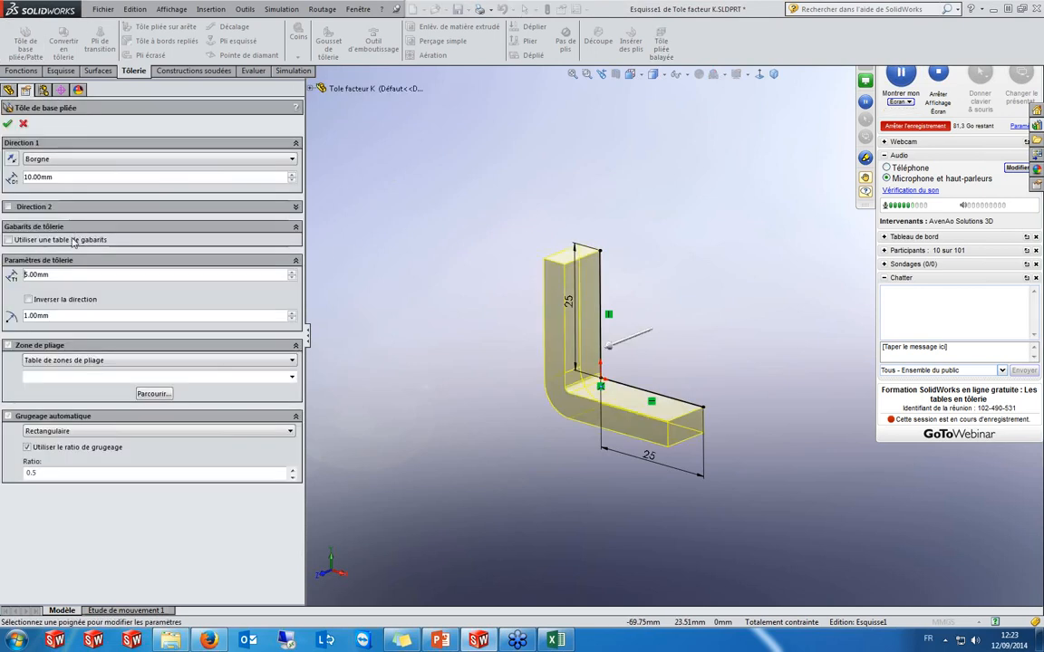
pyautogui.click(73, 241)
pyautogui.click(107, 251)
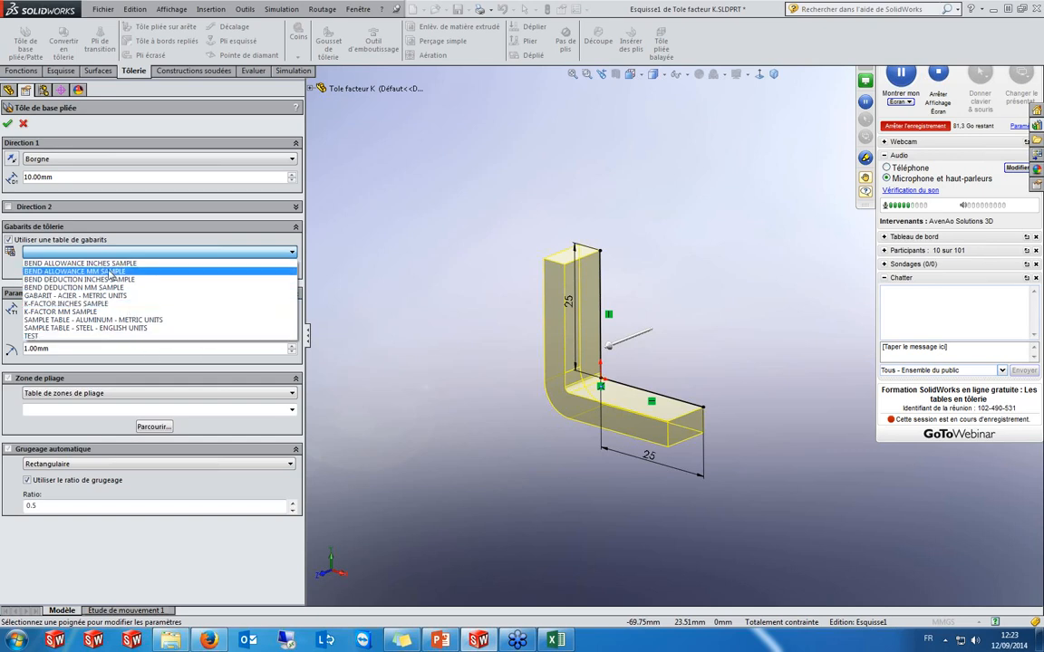
pyautogui.click(110, 272)
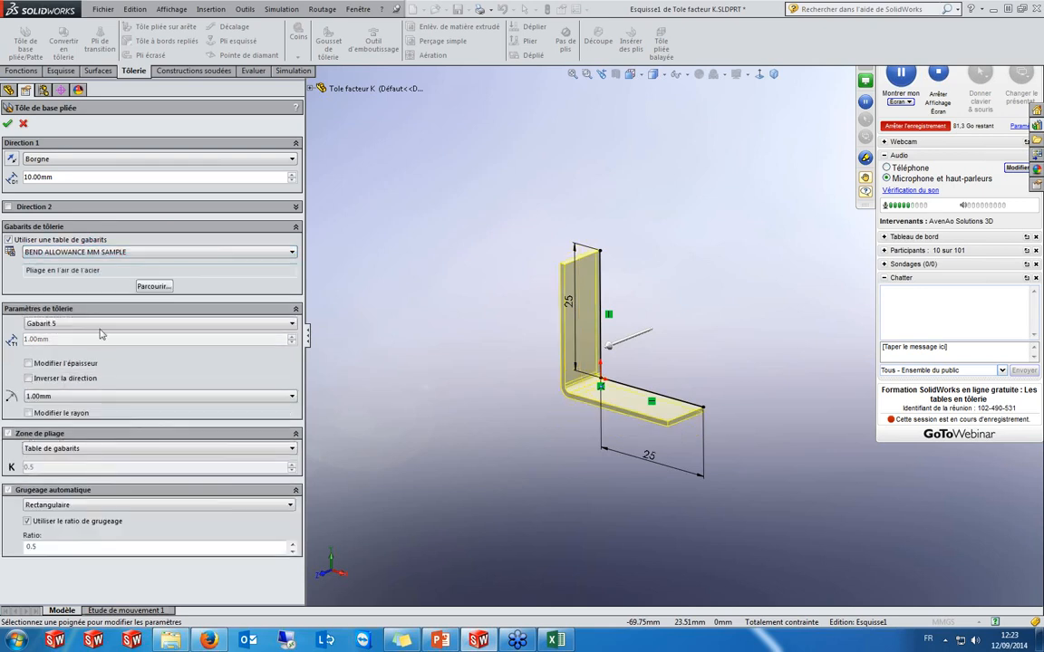
# Choose Gabarit 4 with a 2.00 mm bend radius for the base flange, keeping Table de gabarits as the bend allowance type
pyautogui.click(127, 324)
pyautogui.click(96, 344)
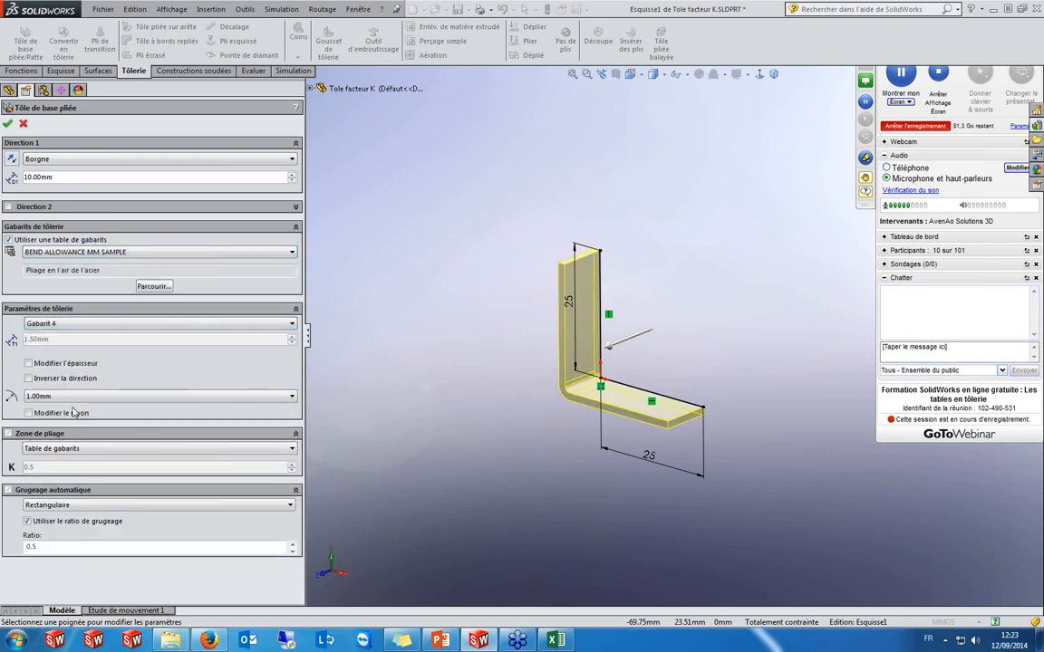
pyautogui.click(78, 397)
pyautogui.click(45, 342)
pyautogui.click(83, 397)
pyautogui.click(102, 415)
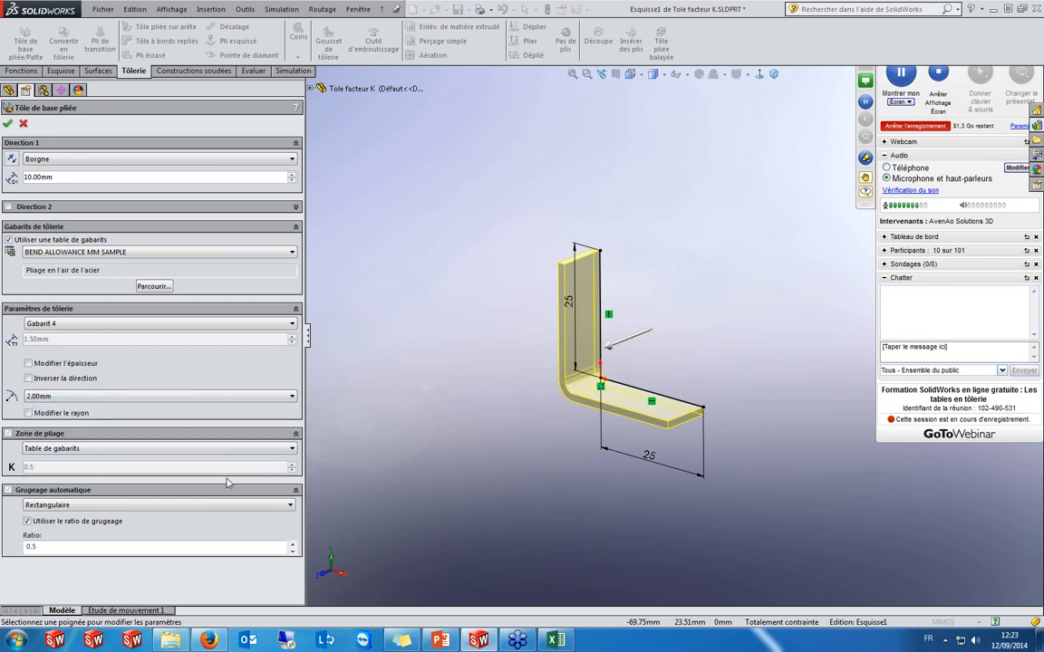
pyautogui.click(76, 447)
pyautogui.click(76, 448)
# In the Windows Explorer preview of bend allowance mm sample.xls, examine the header and the Gabarit 4 values by angle and radius
pyautogui.click(171, 641)
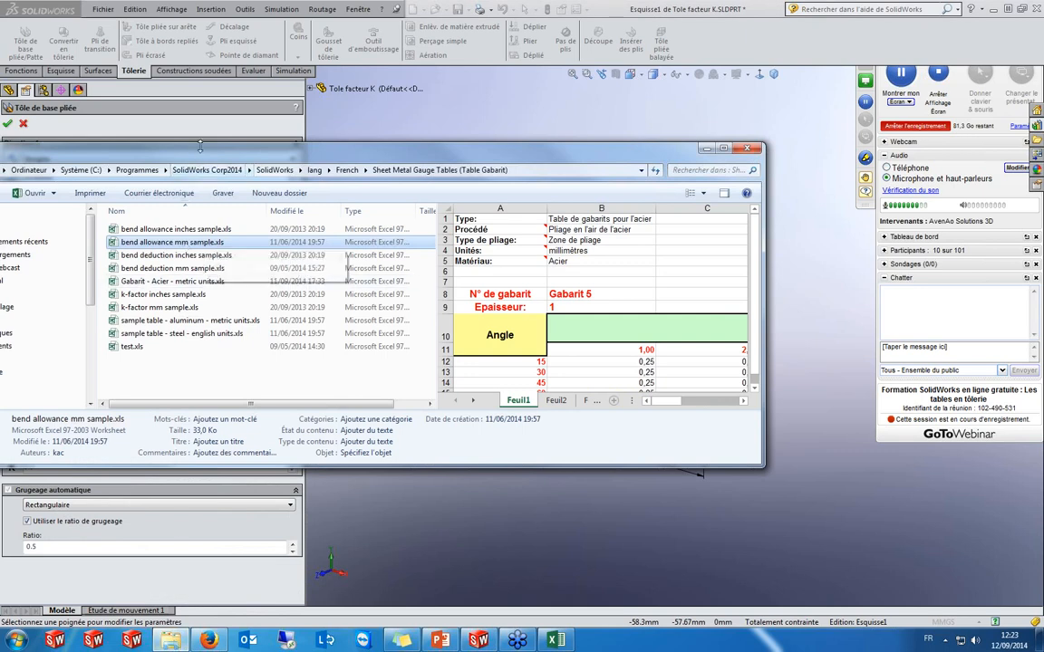
pyautogui.moveTo(194, 160)
pyautogui.mouseDown()
pyautogui.moveTo(577, 154)
pyautogui.moveTo(303, 163)
pyautogui.moveTo(397, 147)
pyautogui.moveTo(204, 142)
pyautogui.mouseUp()
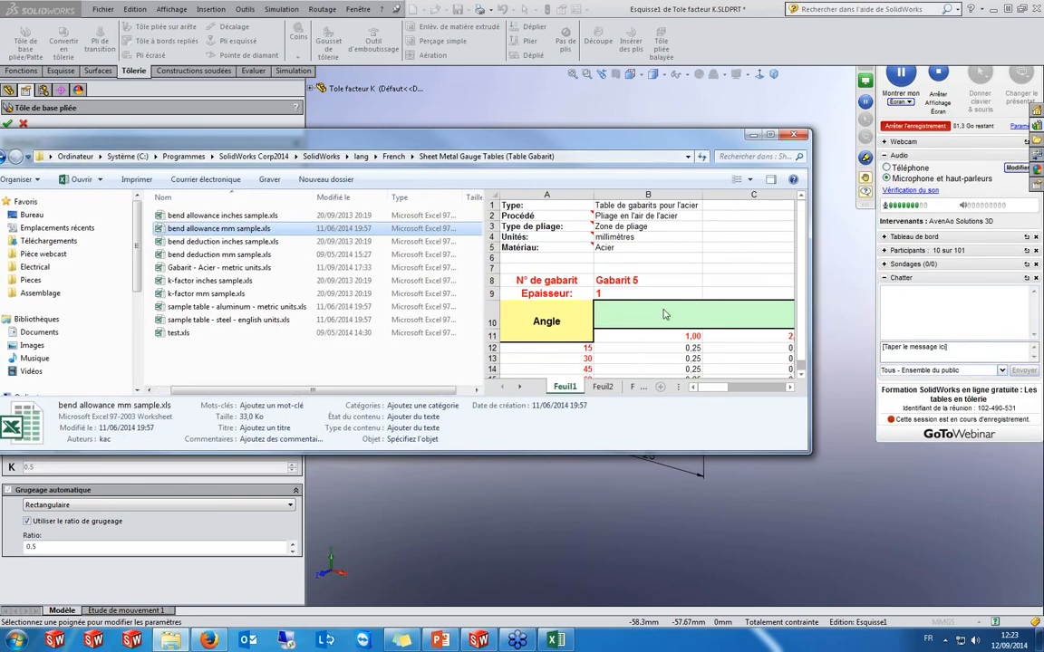
pyautogui.click(800, 378)
pyautogui.scroll(-4, 800, 378)
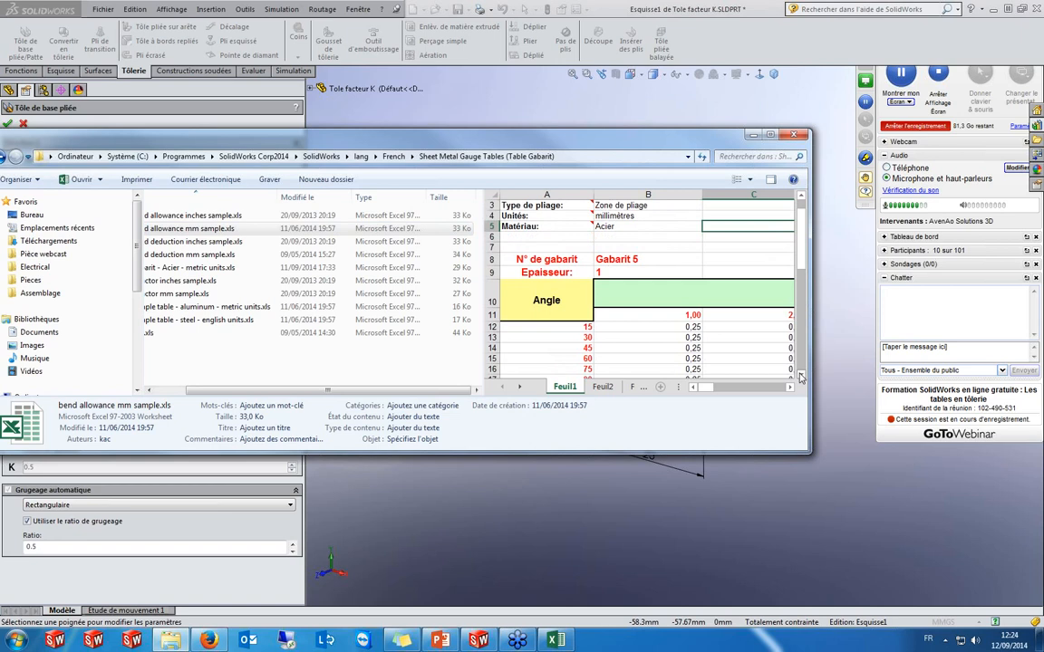
pyautogui.scroll(-2, 800, 377)
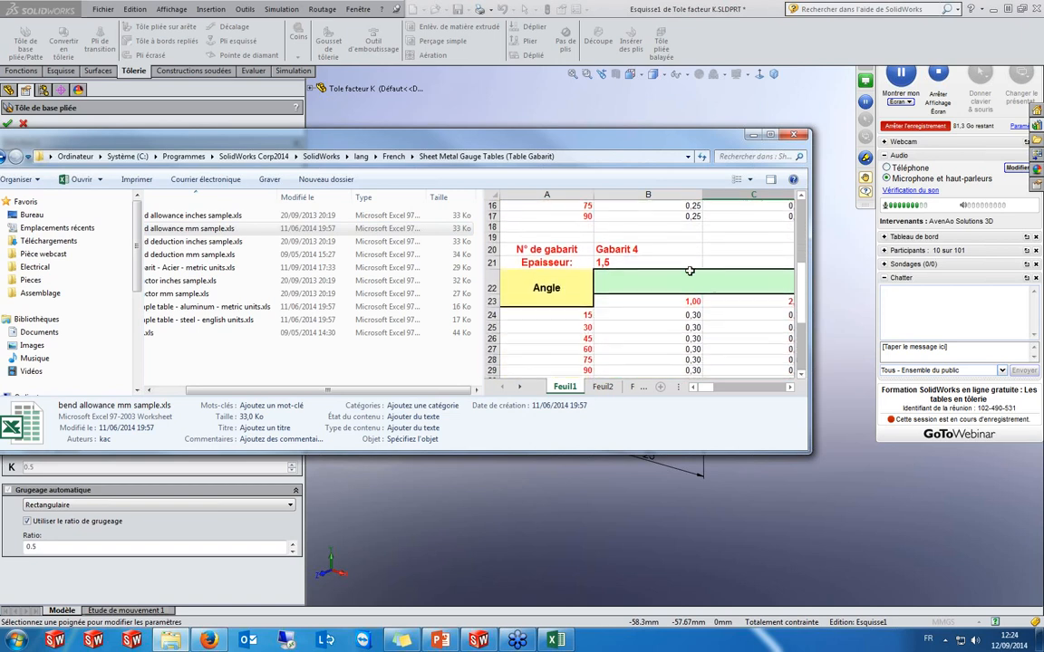
pyautogui.moveTo(519, 138); pyautogui.dragTo(510, 97)
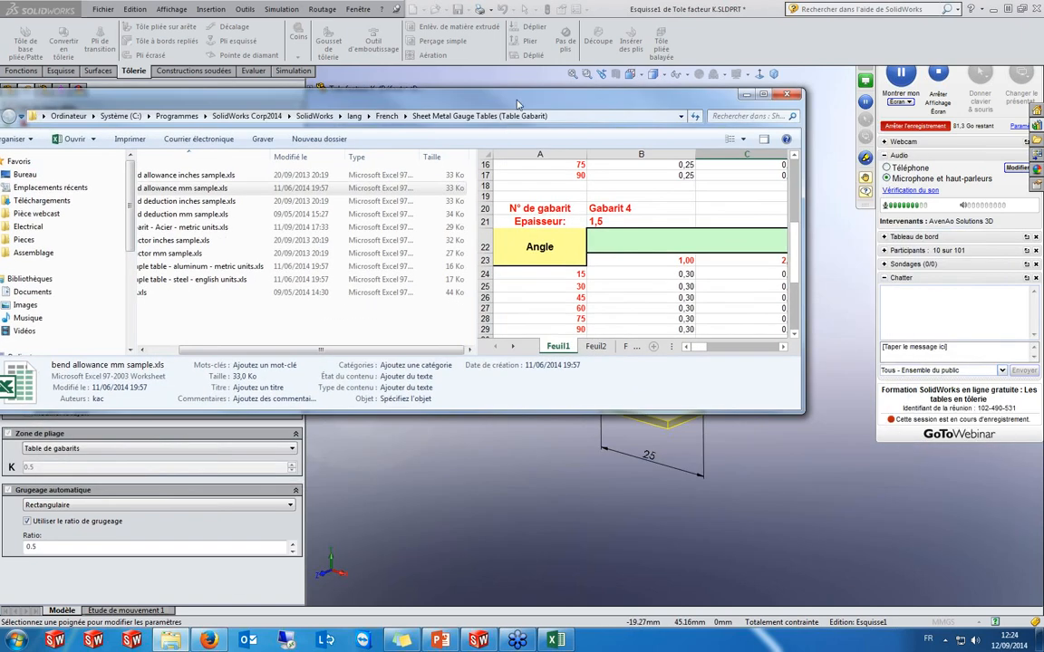
pyautogui.click(784, 350)
pyautogui.click(784, 350)
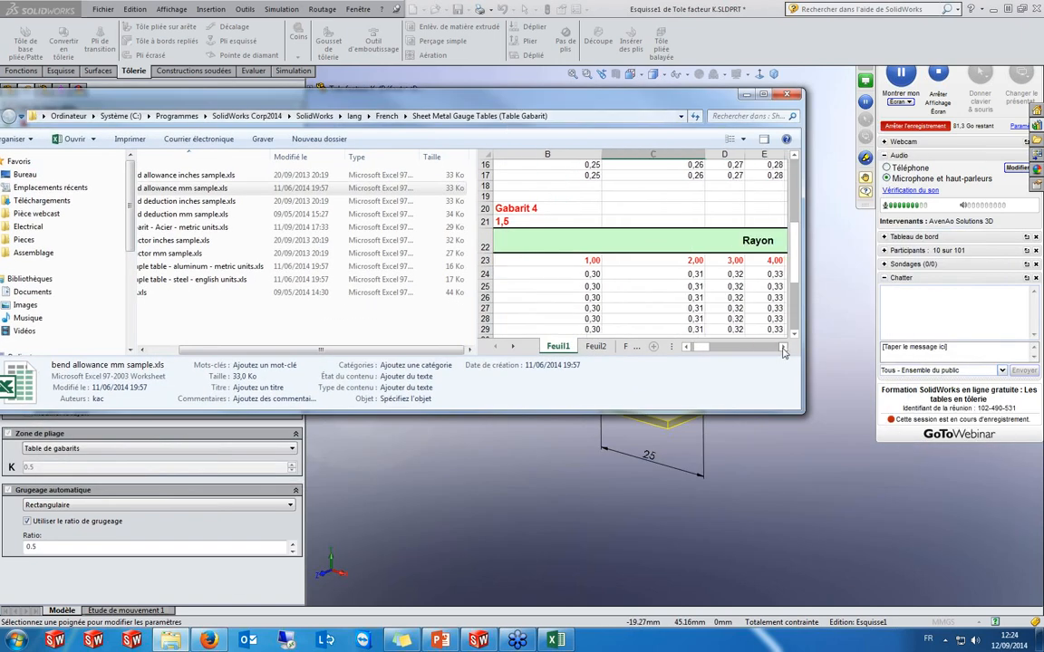
pyautogui.moveTo(797, 288); pyautogui.dragTo(793, 181)
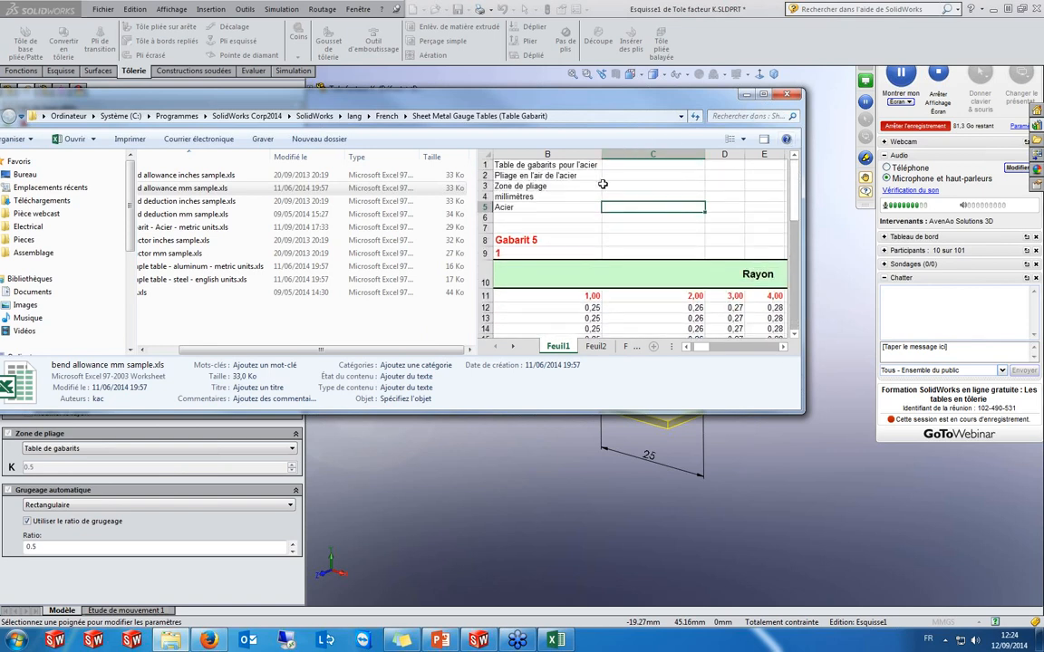
pyautogui.click(744, 94)
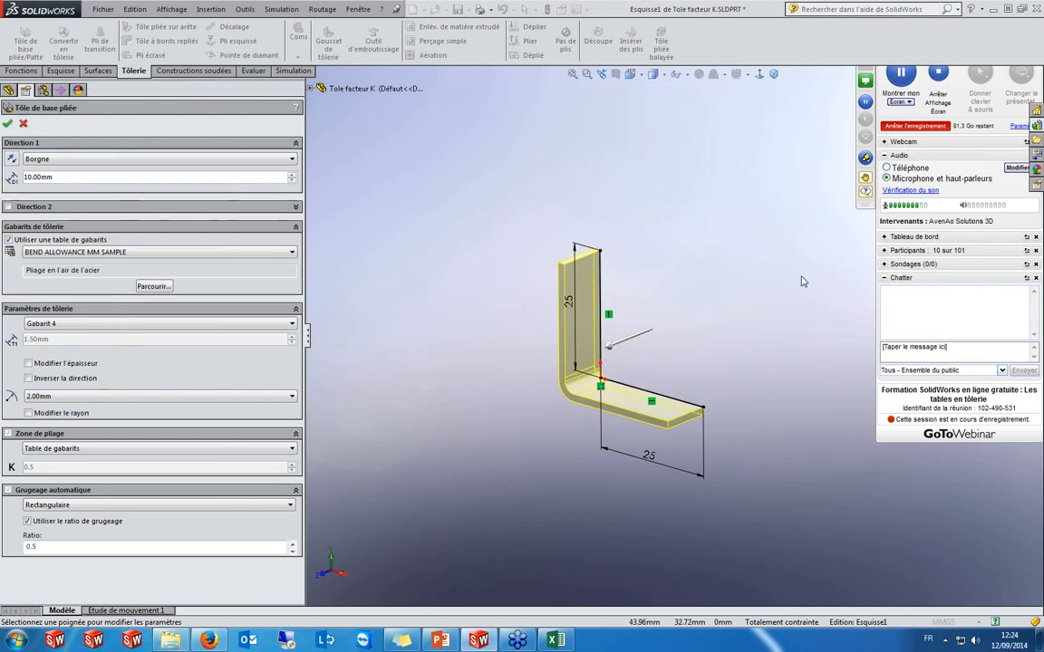